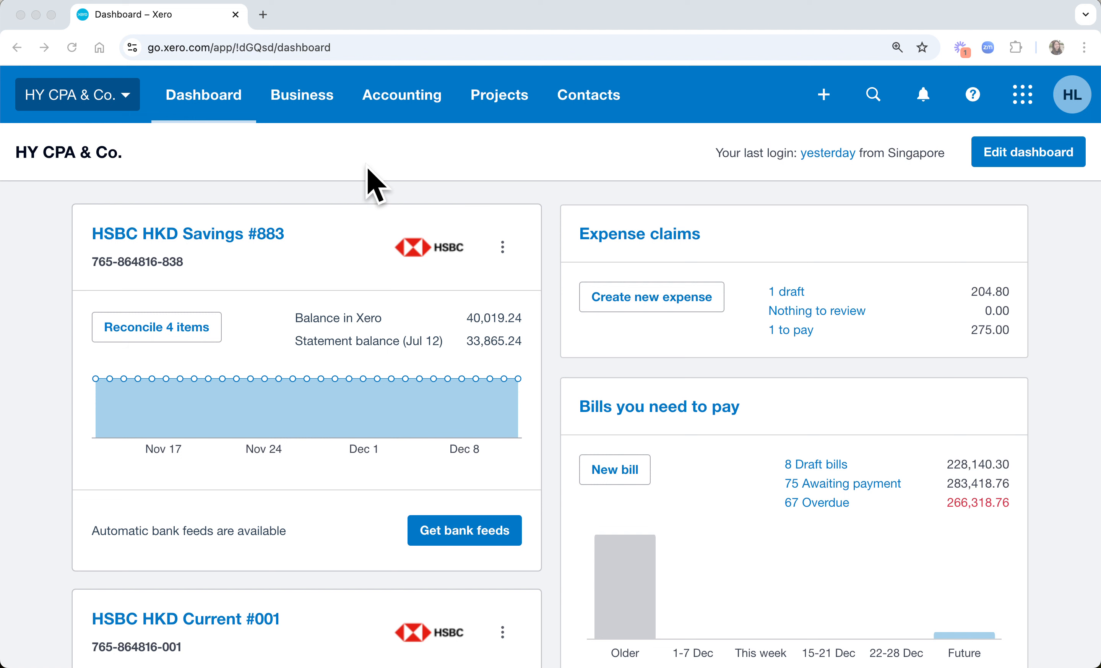
Open the Users page in the settings of the HY CPA & Co. organisation
left_click(127, 100)
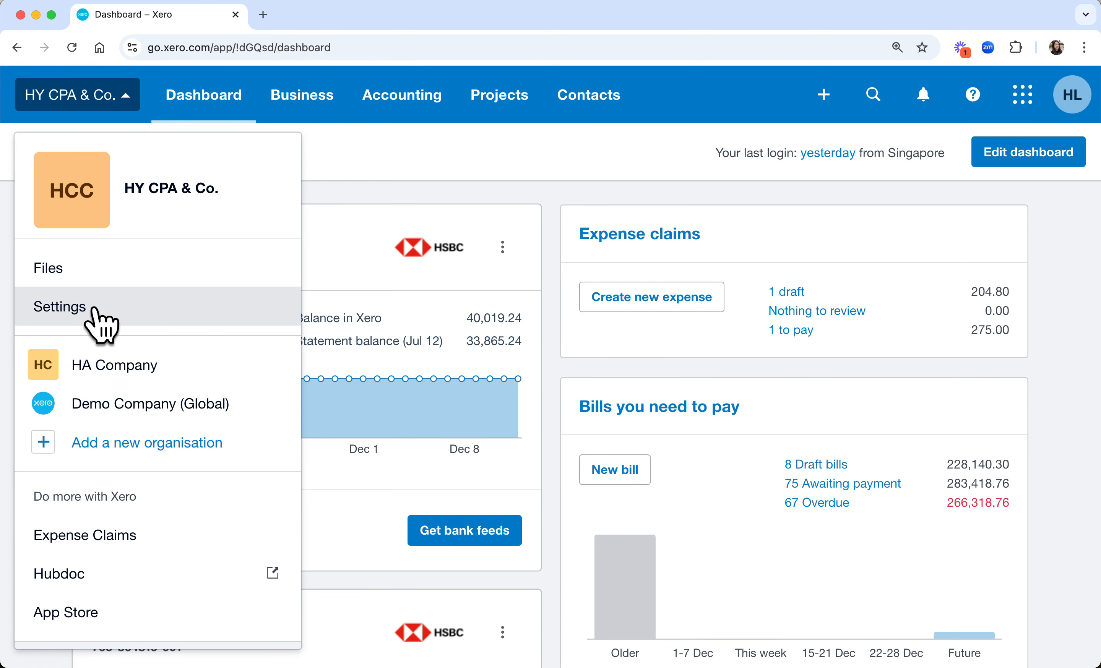
left_click(63, 311)
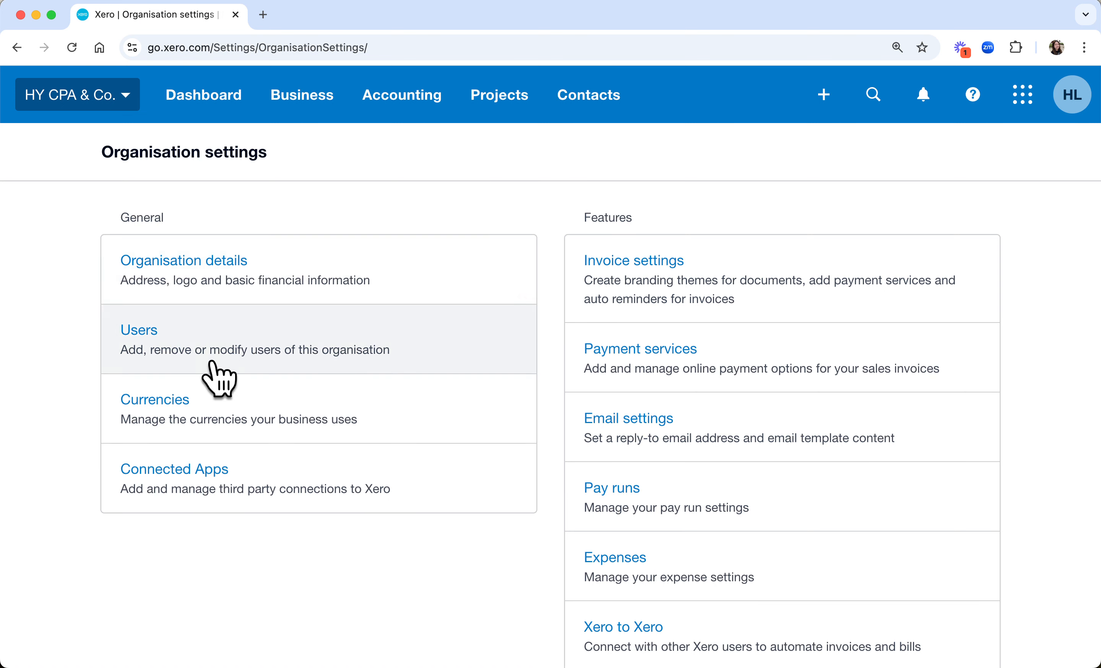
left_click(141, 336)
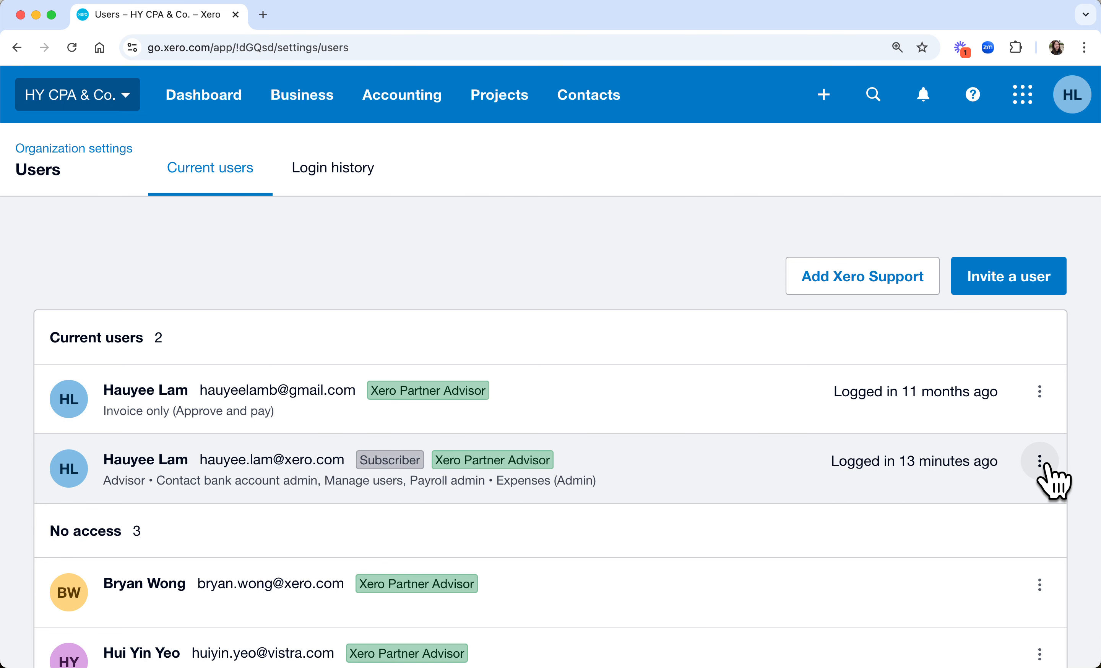
Review the subscriber's permissions, including Payroll admin access, and leave them without updating
left_click(1044, 463)
left_click(972, 517)
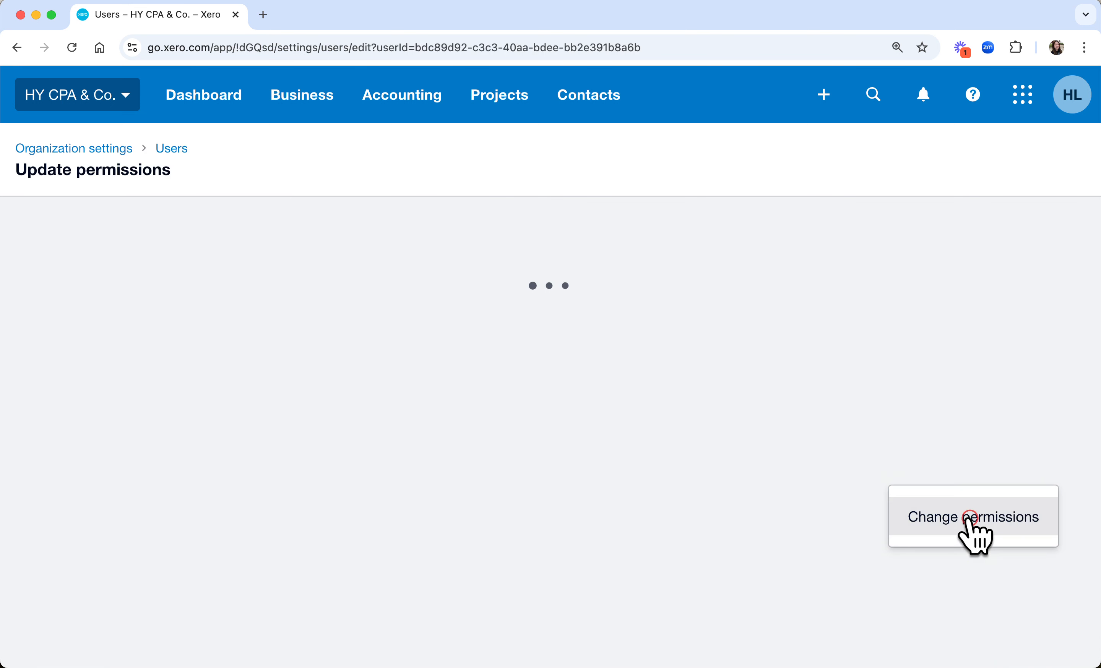
scroll(732, 245, "down", 5)
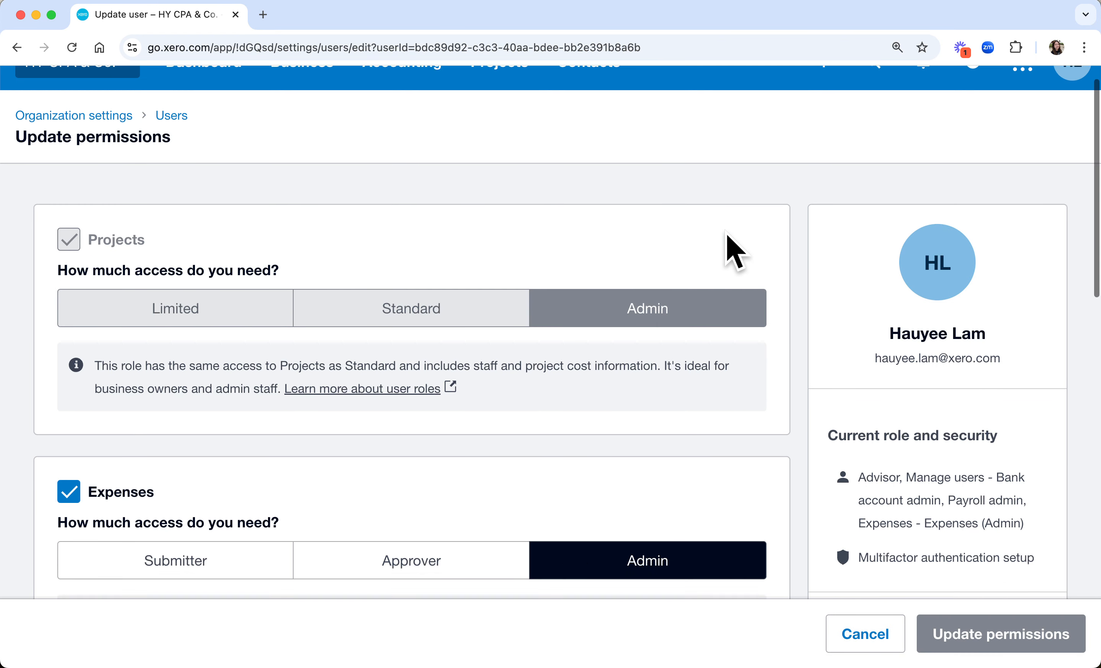
scroll(732, 246, "down", 5)
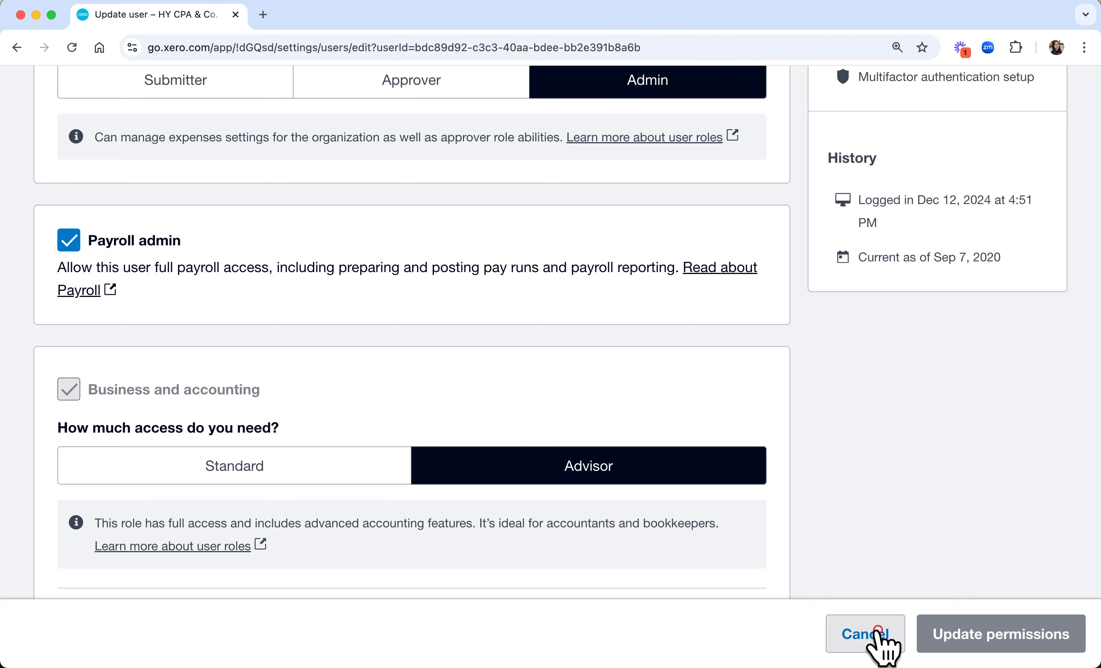
left_click(879, 643)
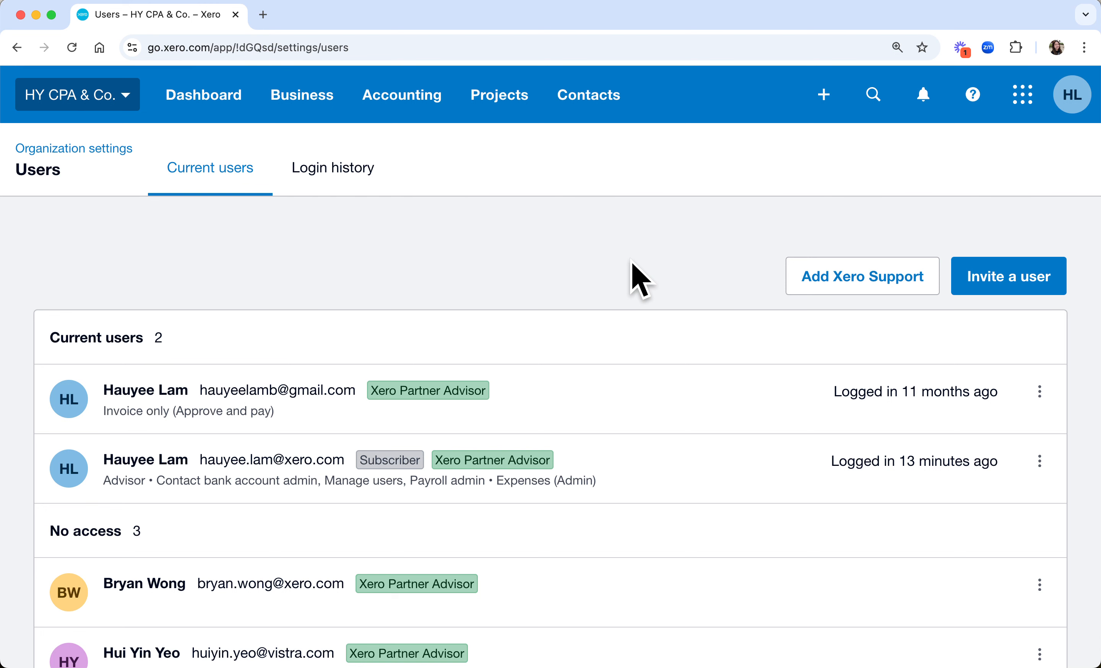
Go to the organisation's pay runs and open the list of pay items for management
left_click(301, 102)
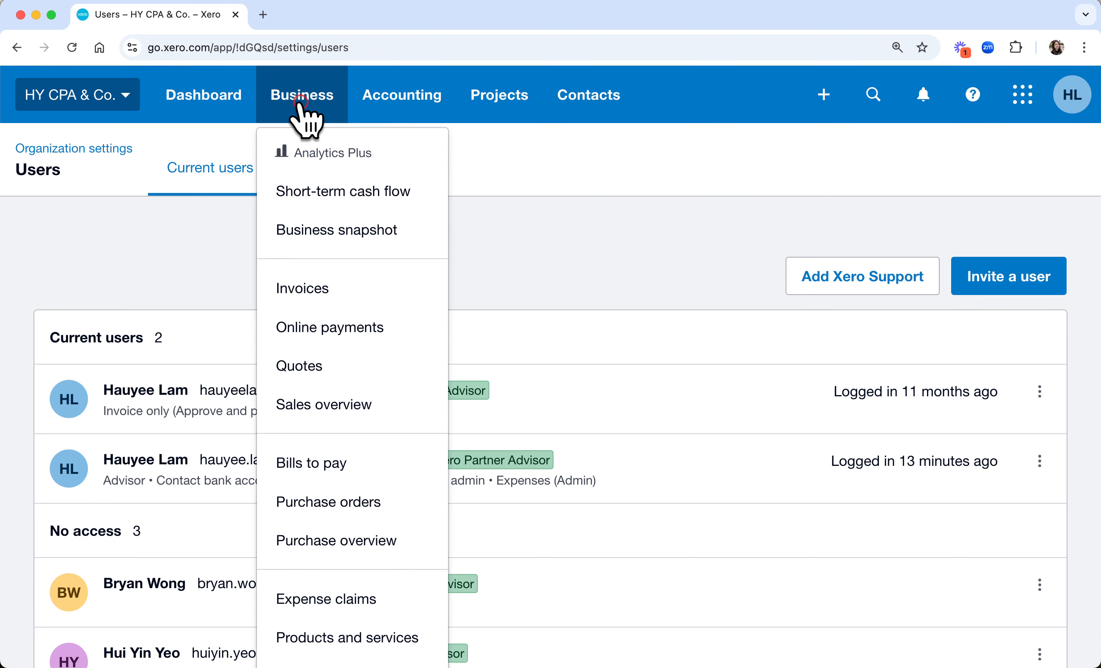
scroll(343, 314, "down", 3)
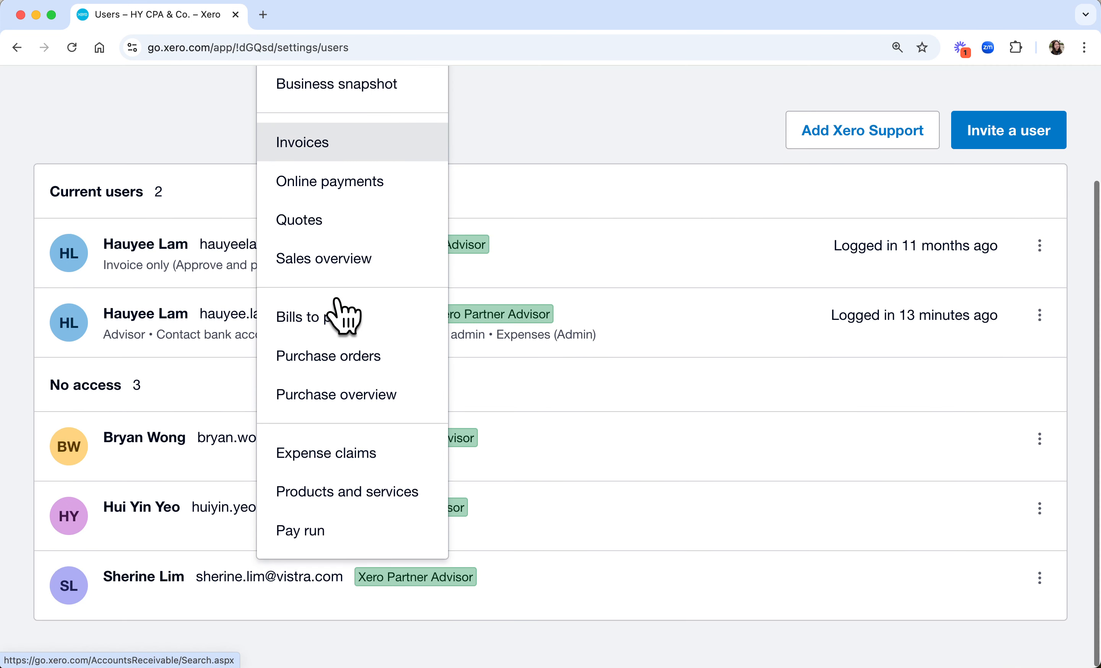
left_click(314, 534)
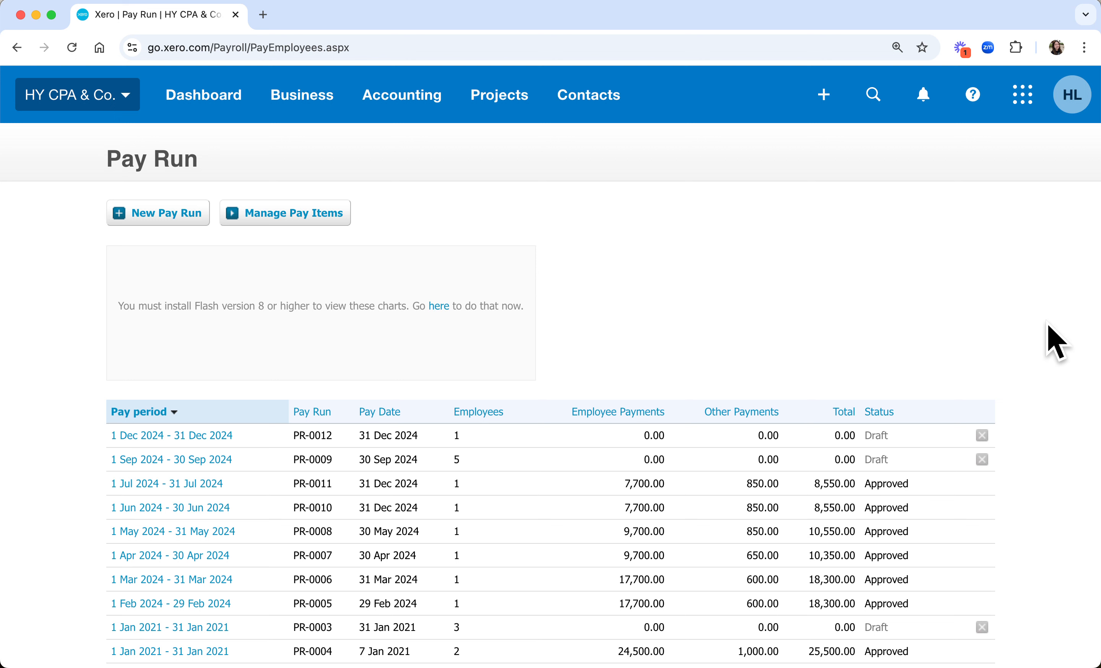
left_click(281, 216)
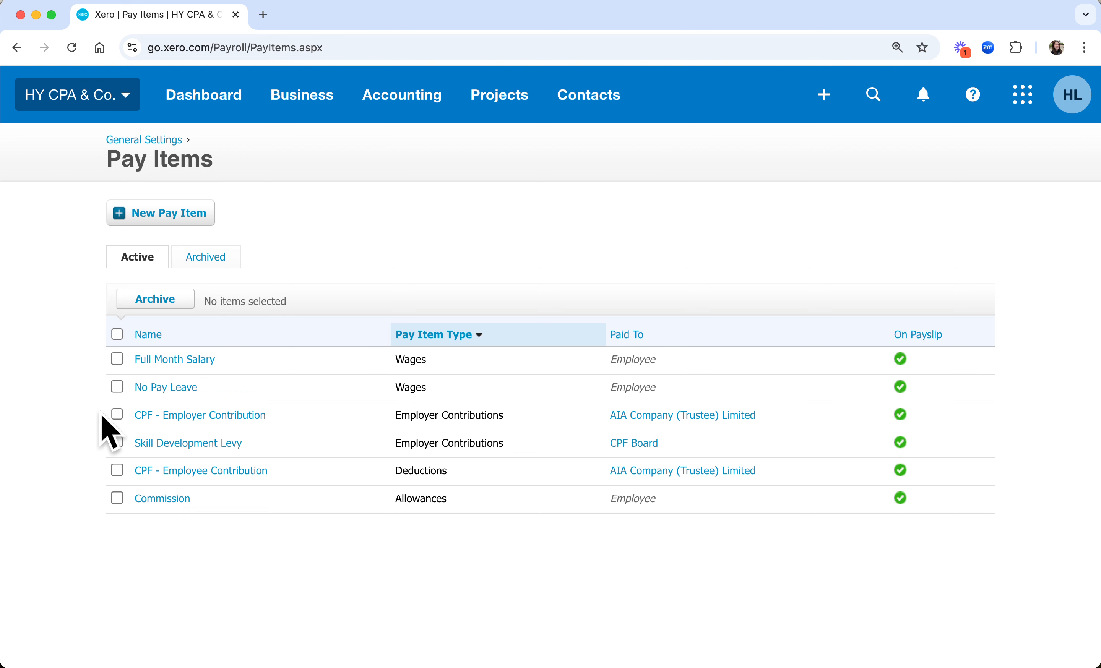
left_click(117, 414)
left_click(117, 470)
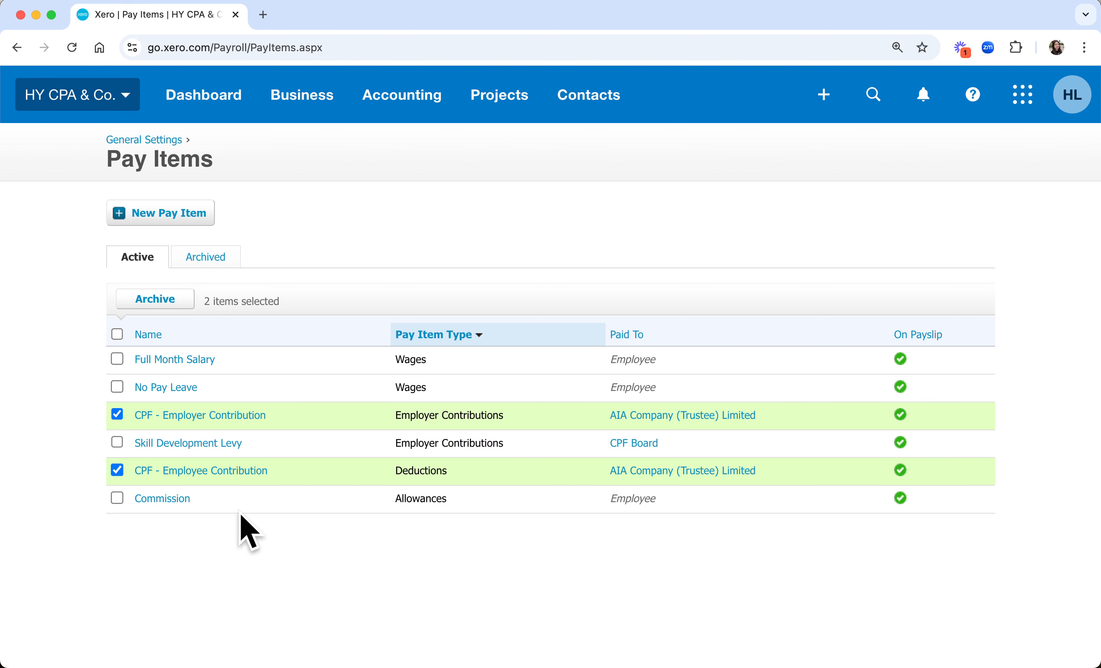
left_click(116, 468)
left_click(117, 415)
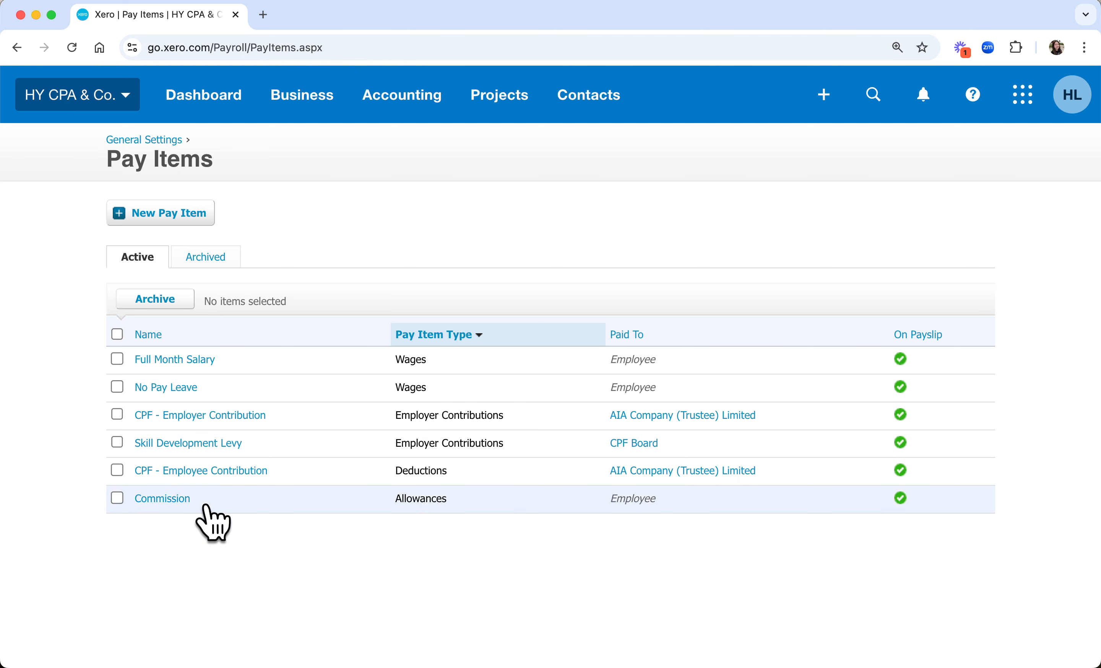
Inspect the Full Month Salary pay item and its available reporting accounts, closing it without saving
left_click(174, 361)
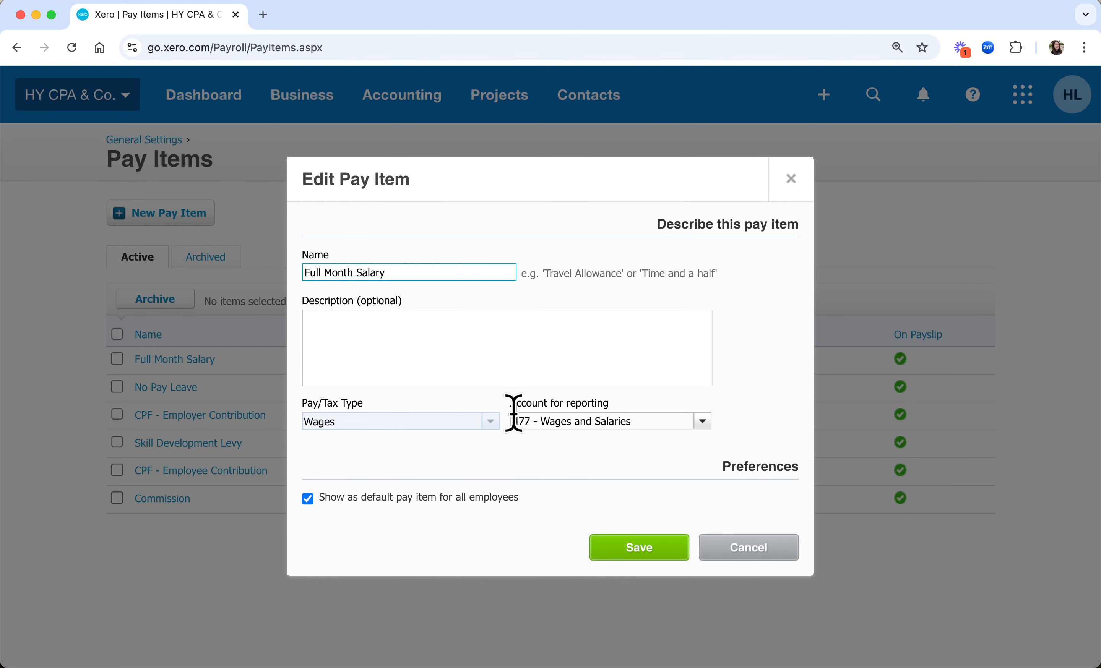
left_click(702, 421)
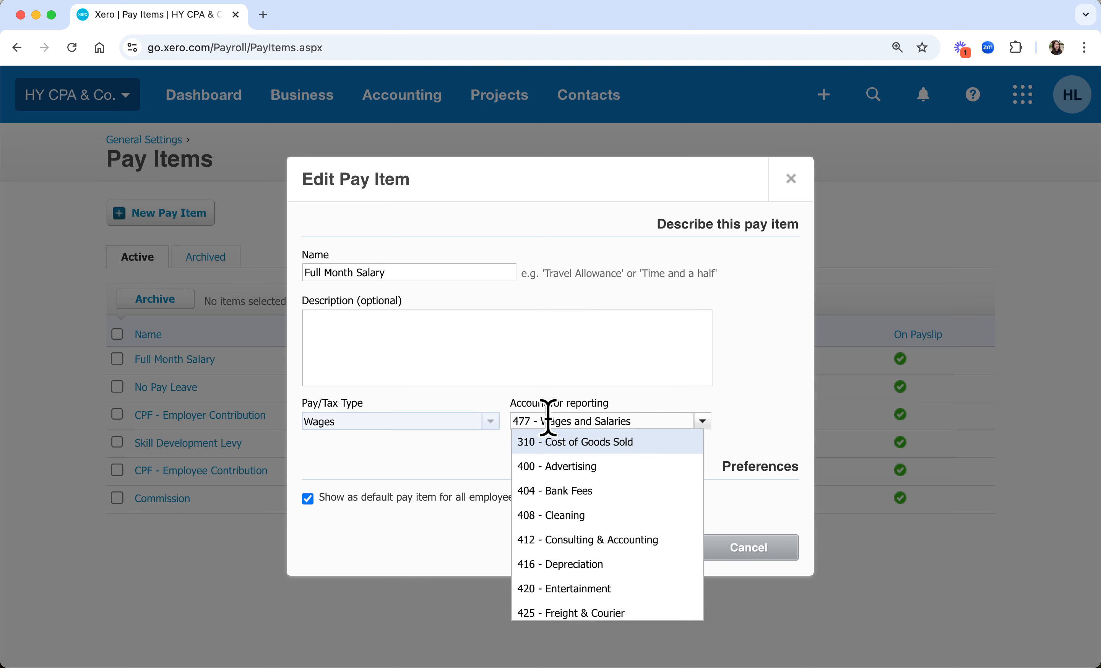
left_click(742, 400)
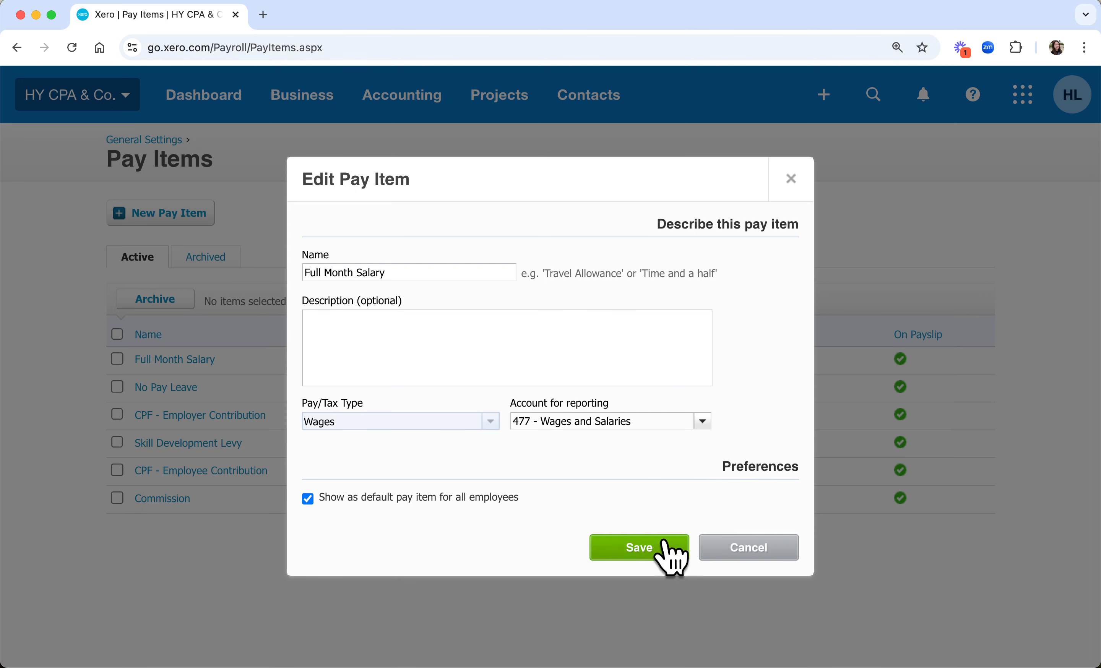
left_click(716, 550)
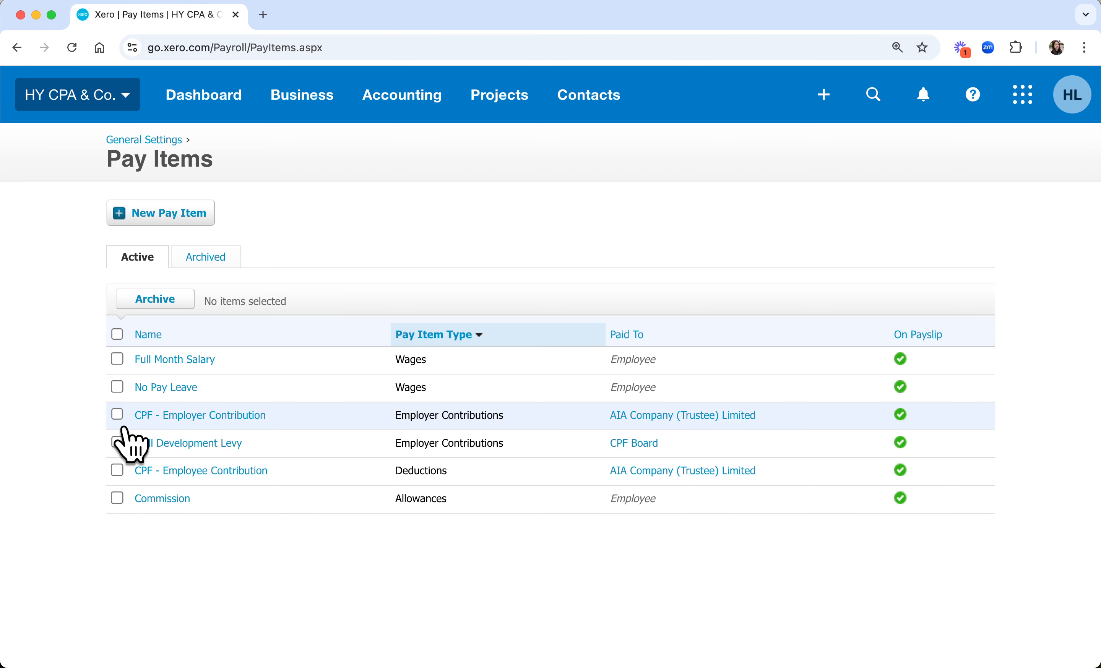
Inspect the CPF - Employer Contribution and CPF - Employee Contribution pay items, closing each without saving
left_click(160, 417)
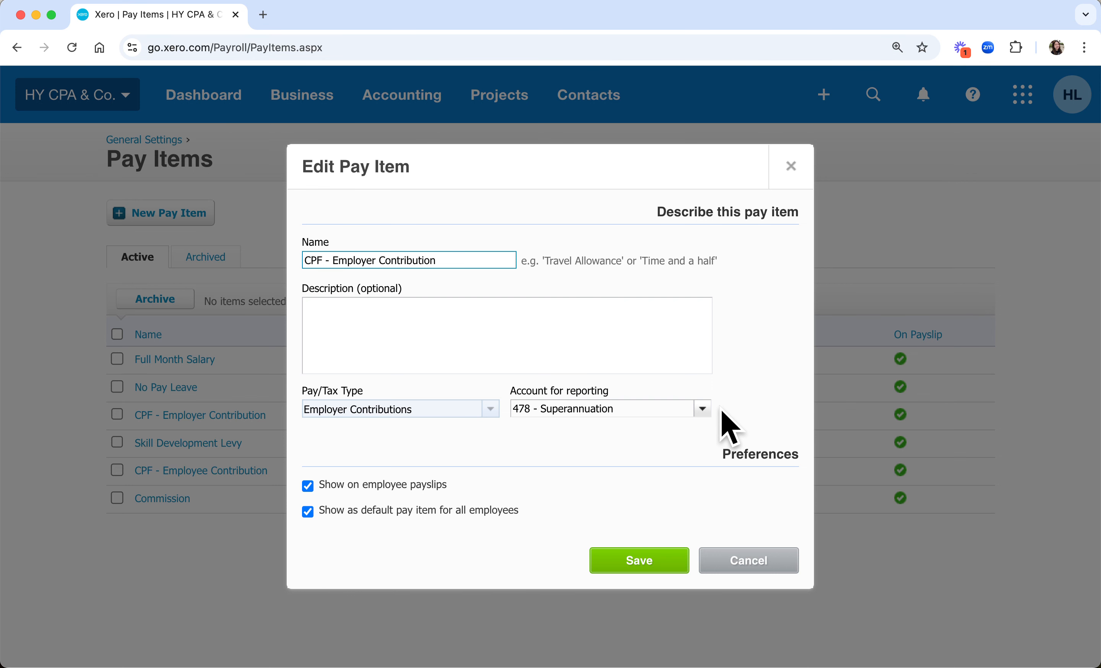
left_click(752, 559)
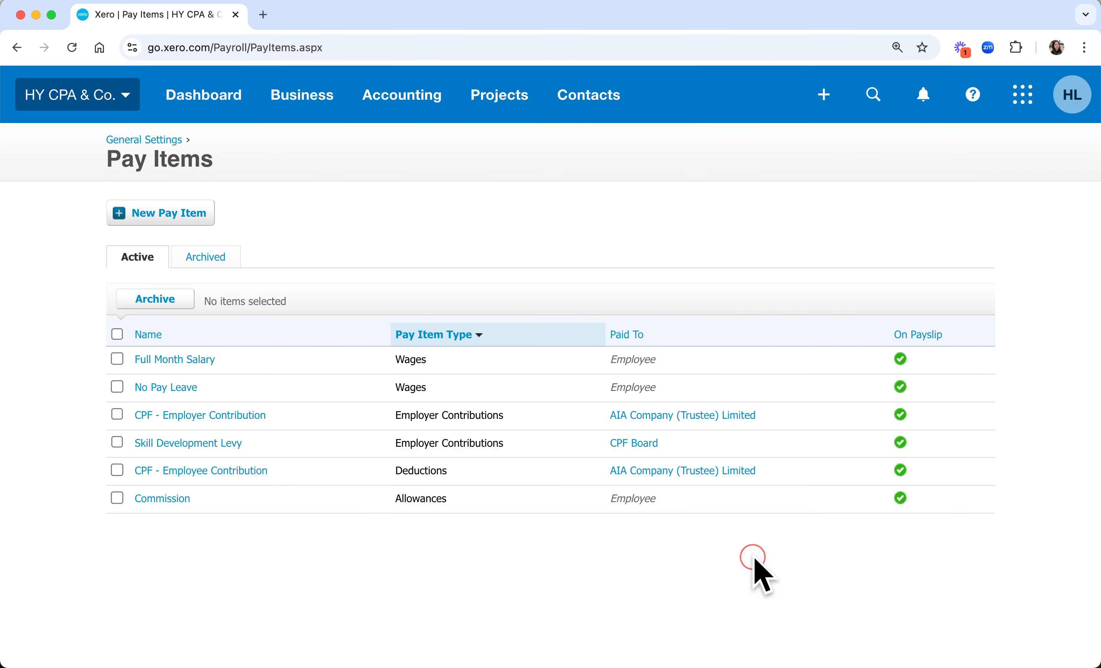
left_click(176, 491)
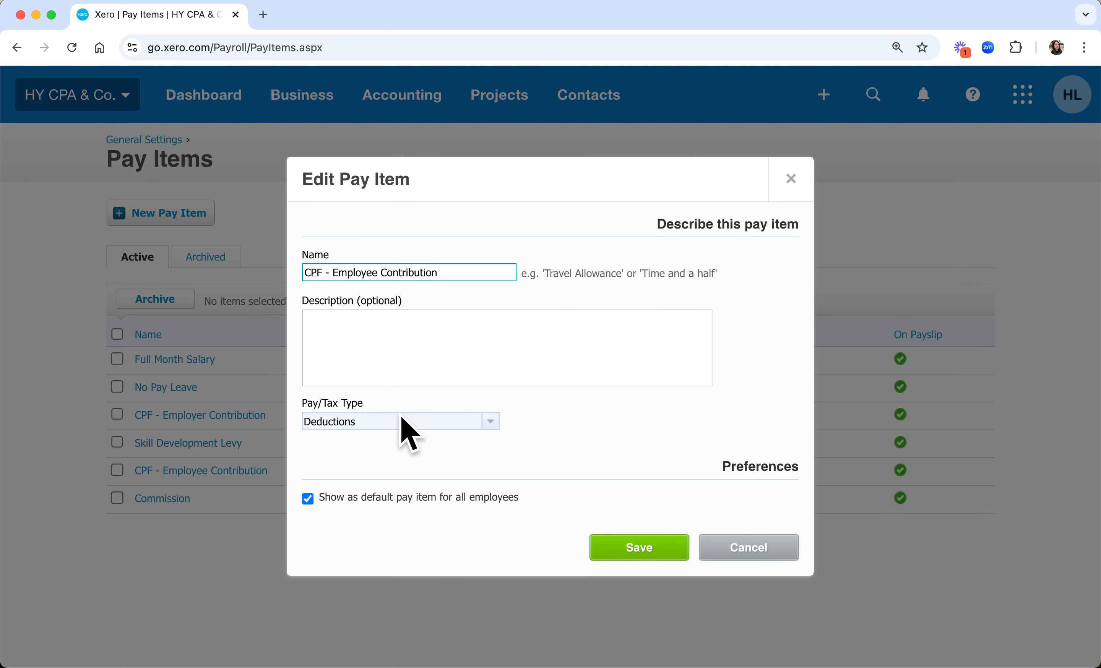
left_click(722, 546)
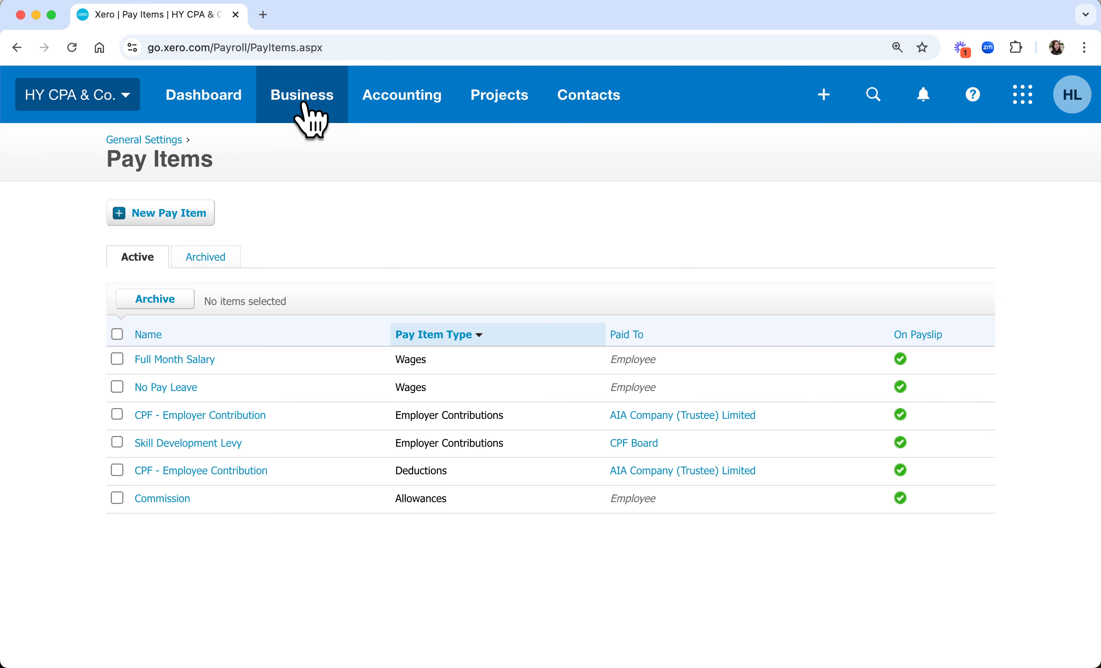
Return to the Pay Run page and look through the list of existing pay runs
left_click(291, 99)
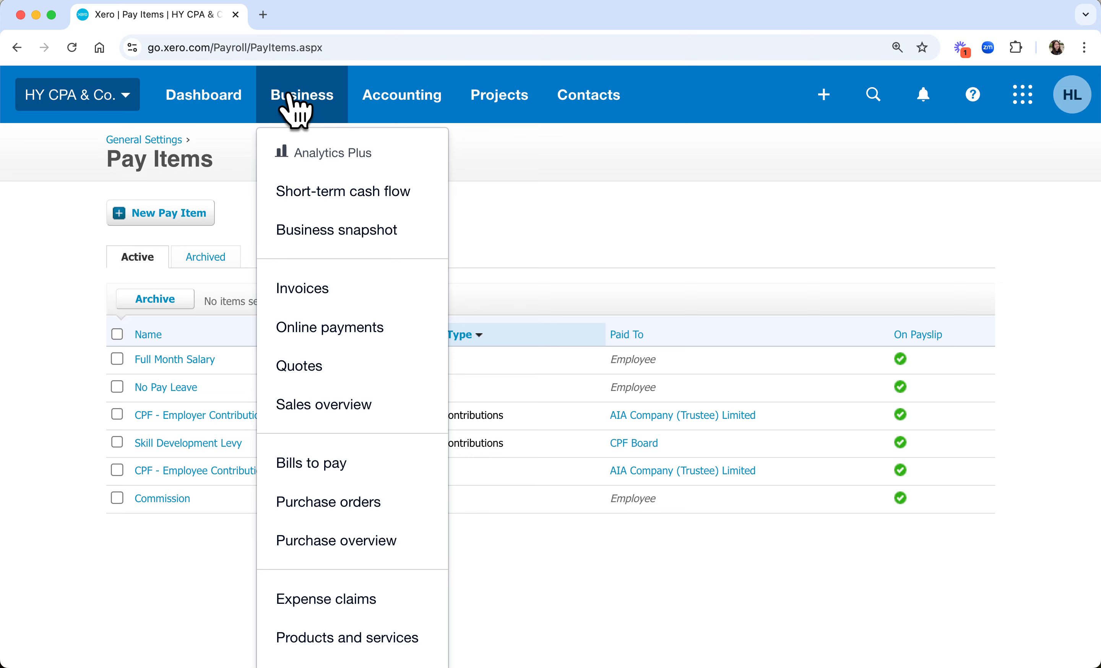
scroll(326, 409, "down", 2)
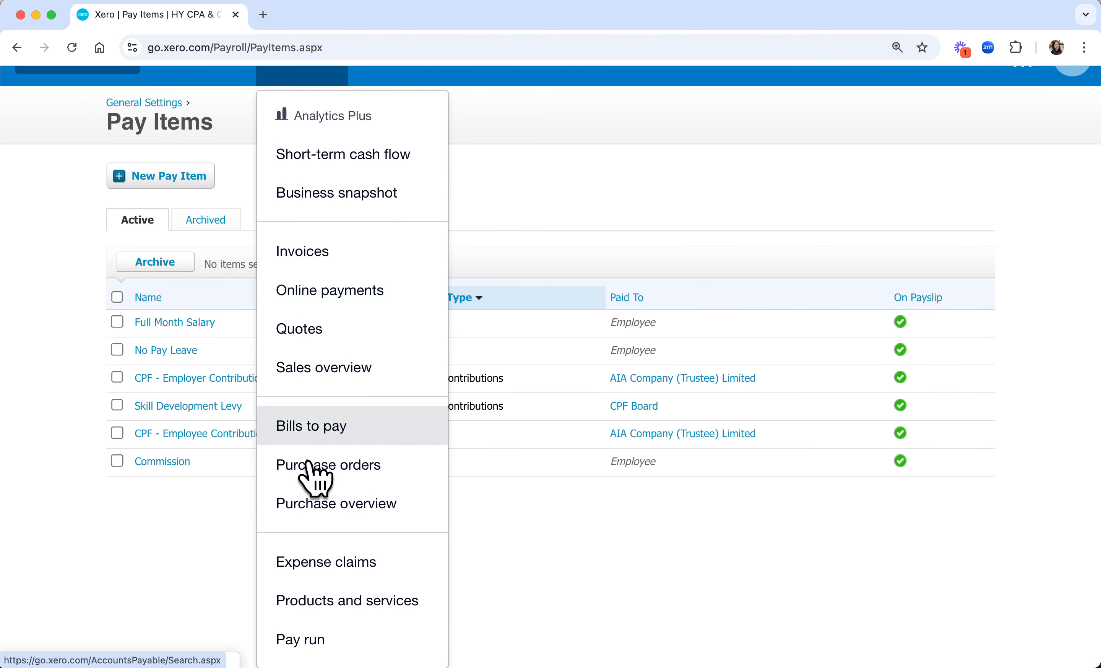
left_click(339, 632)
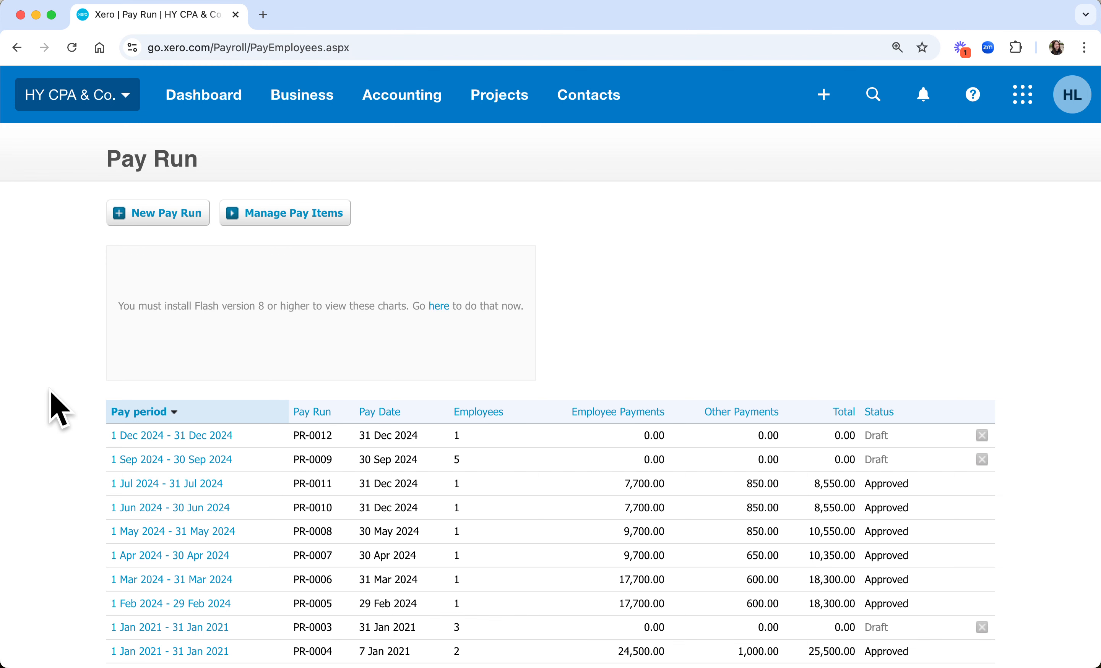
scroll(49, 378, "down", 3)
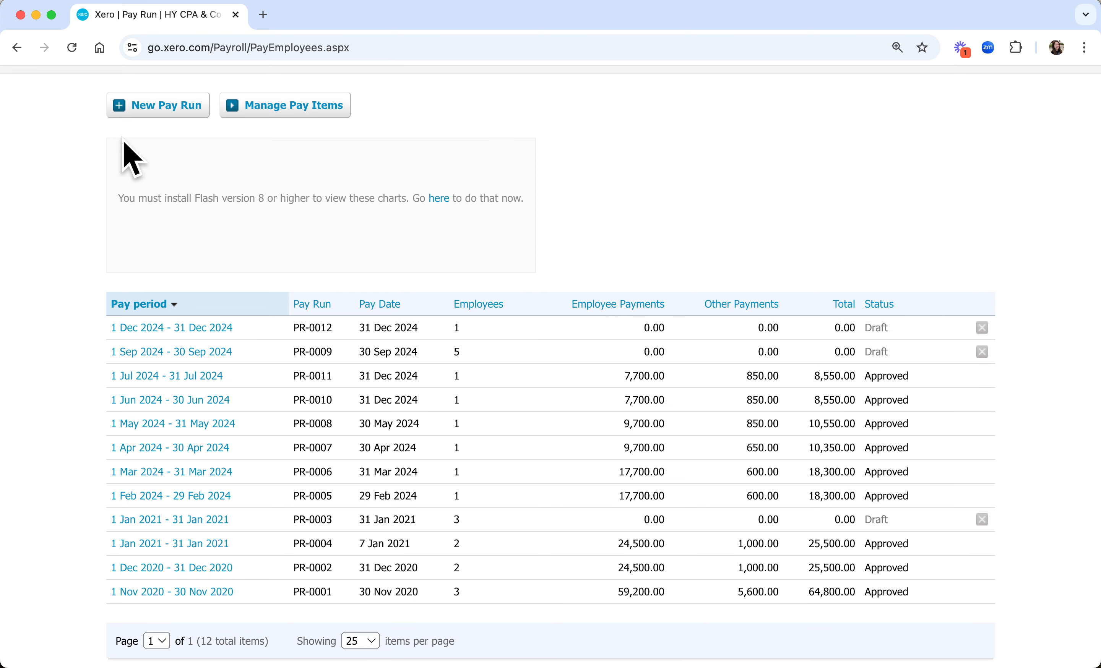
Create a new pay run from scratch after checking which previous pay runs can be copied
left_click(129, 110)
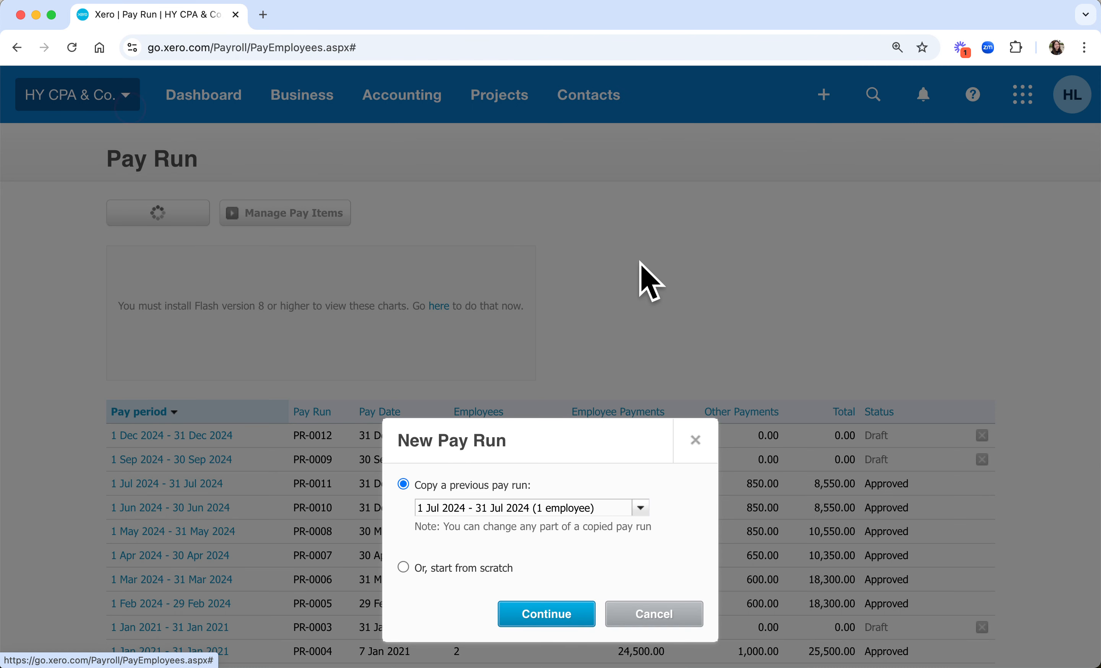
scroll(639, 270, "down", 3)
scroll(637, 258, "down", 1)
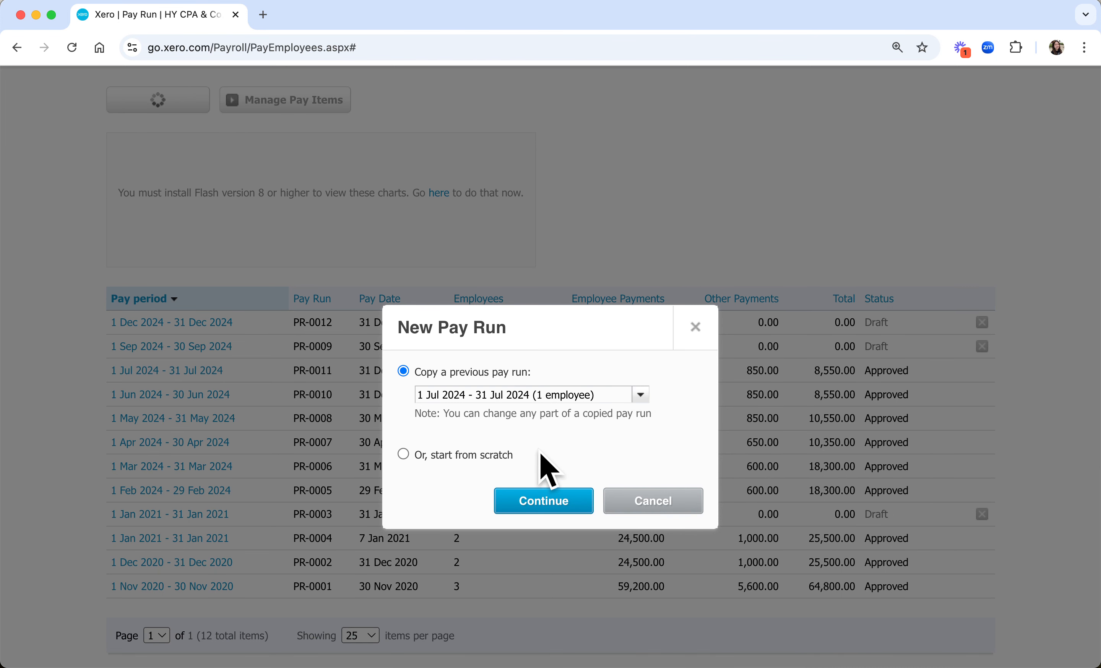
left_click(403, 455)
left_click(404, 372)
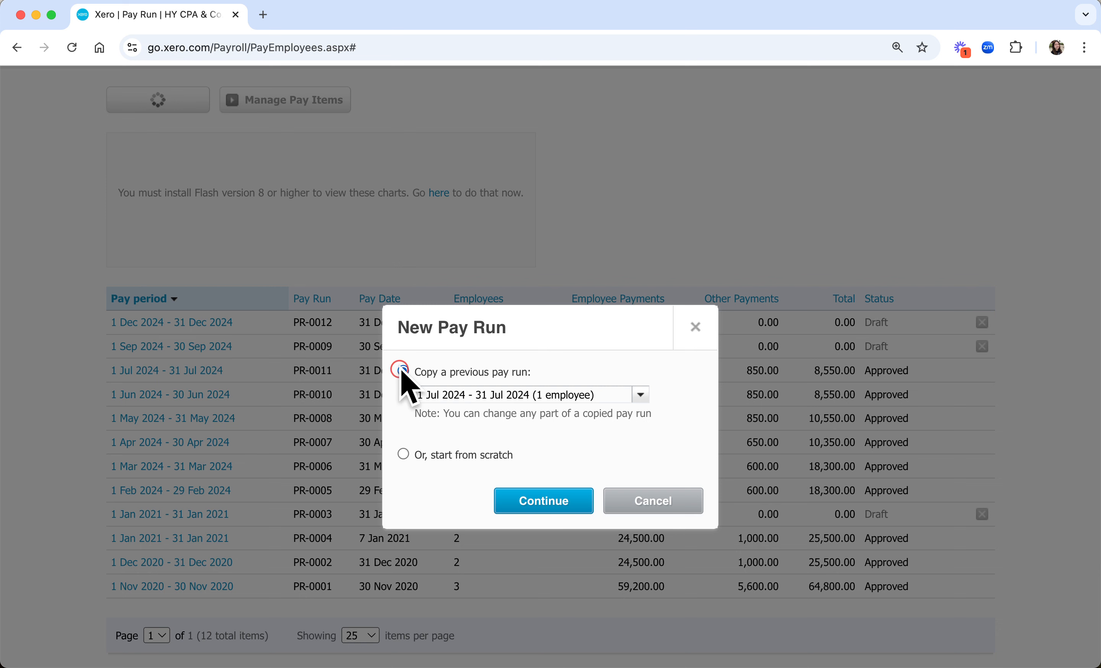
left_click(640, 395)
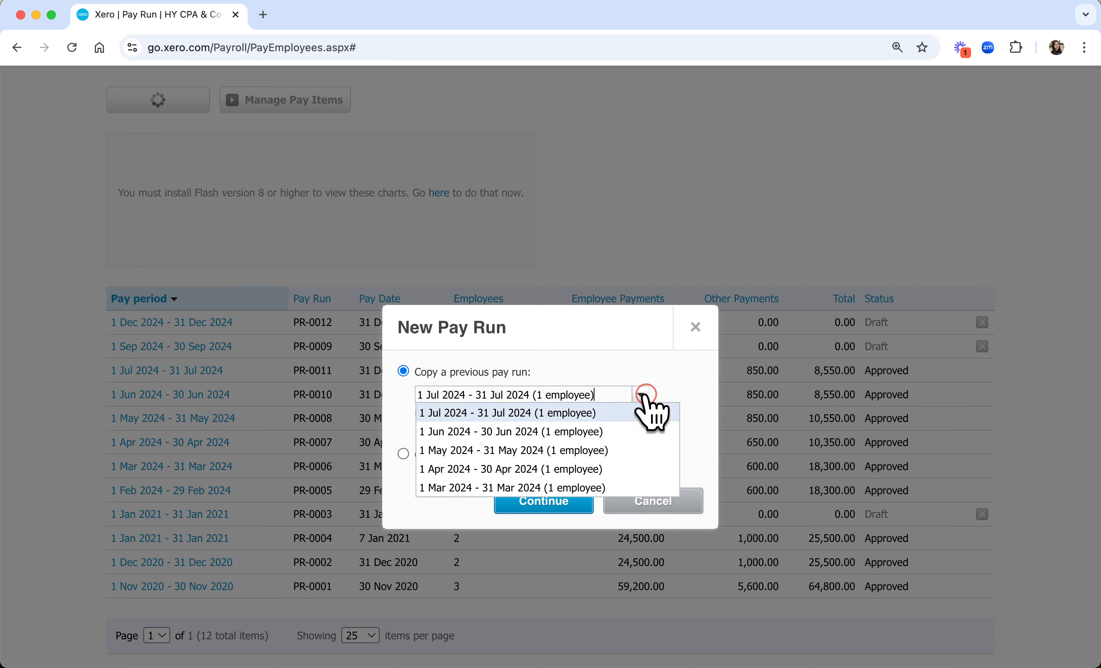
left_click(645, 363)
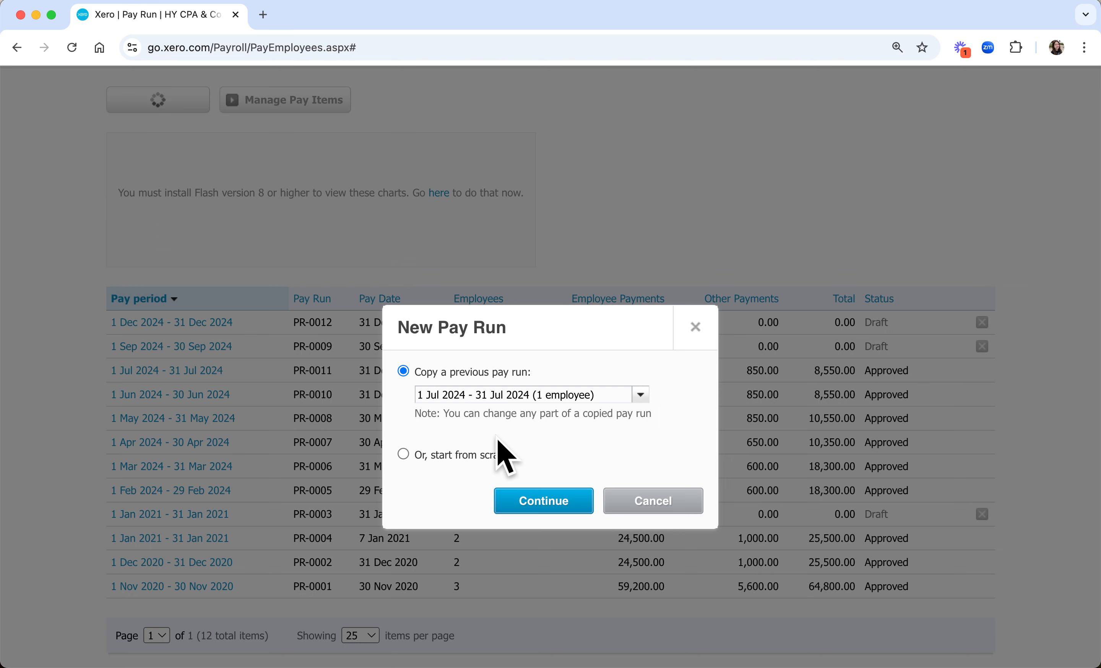
left_click(403, 455)
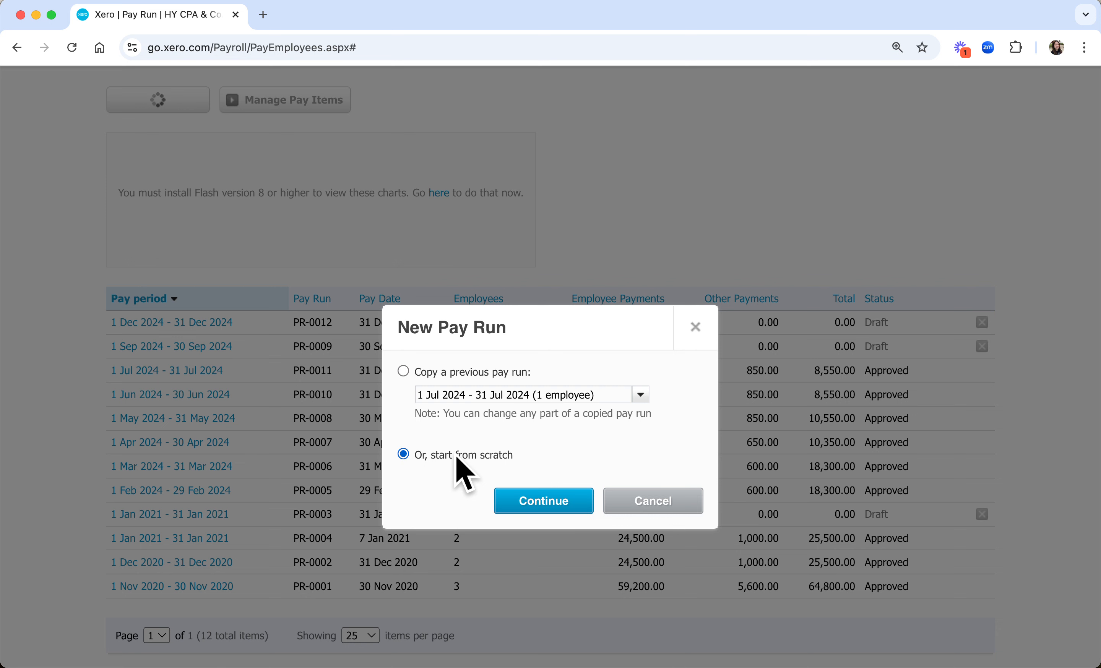
left_click(549, 501)
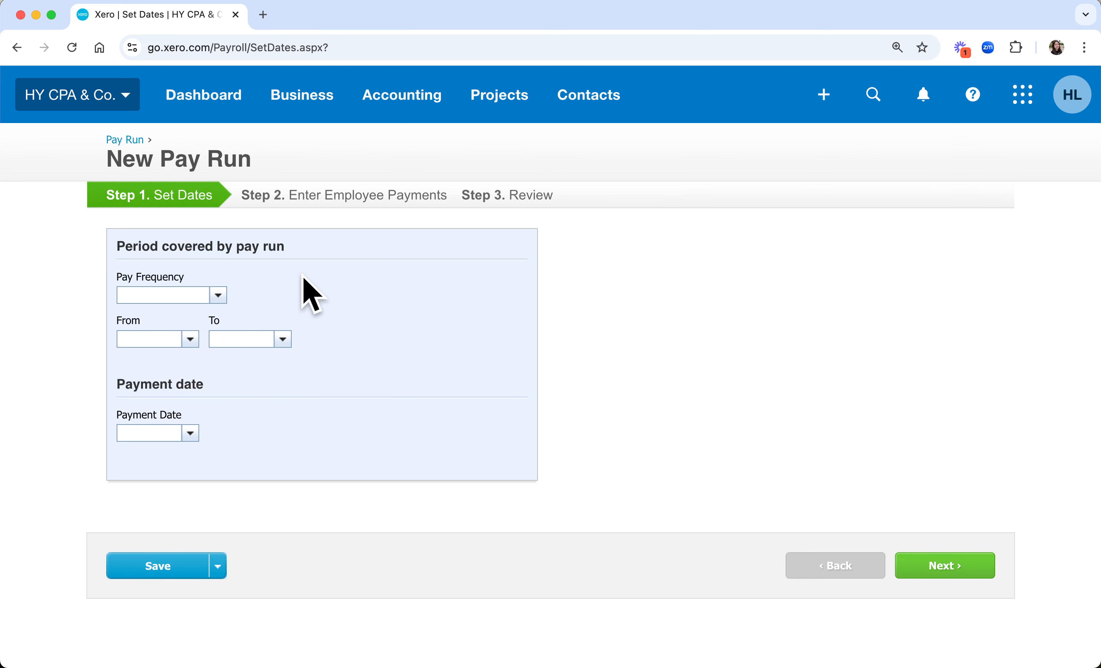
Set a monthly pay run for 1 Dec 2024 to 31 Dec 2024 with payment date 31 Dec 2024, and continue to employee payments
left_click(218, 296)
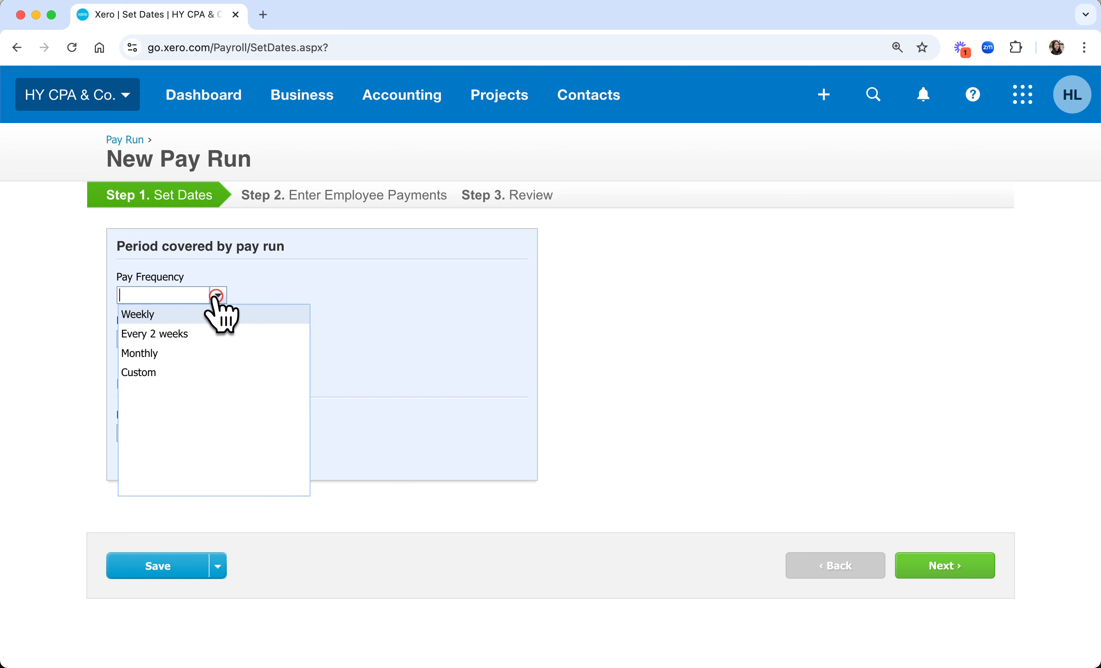
left_click(153, 355)
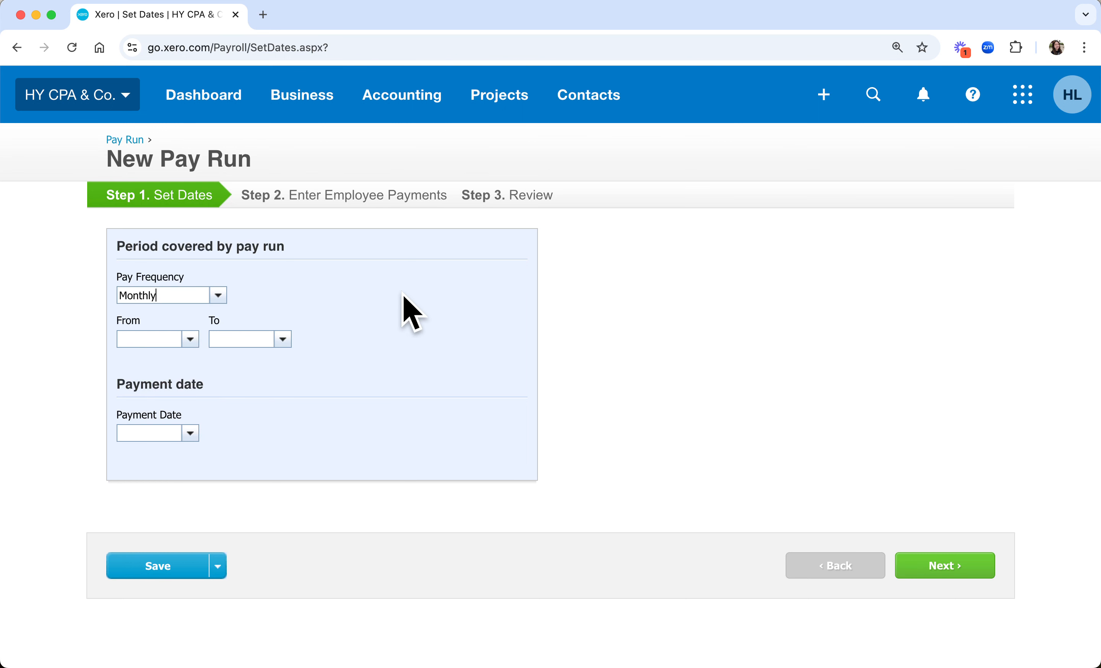
left_click(190, 339)
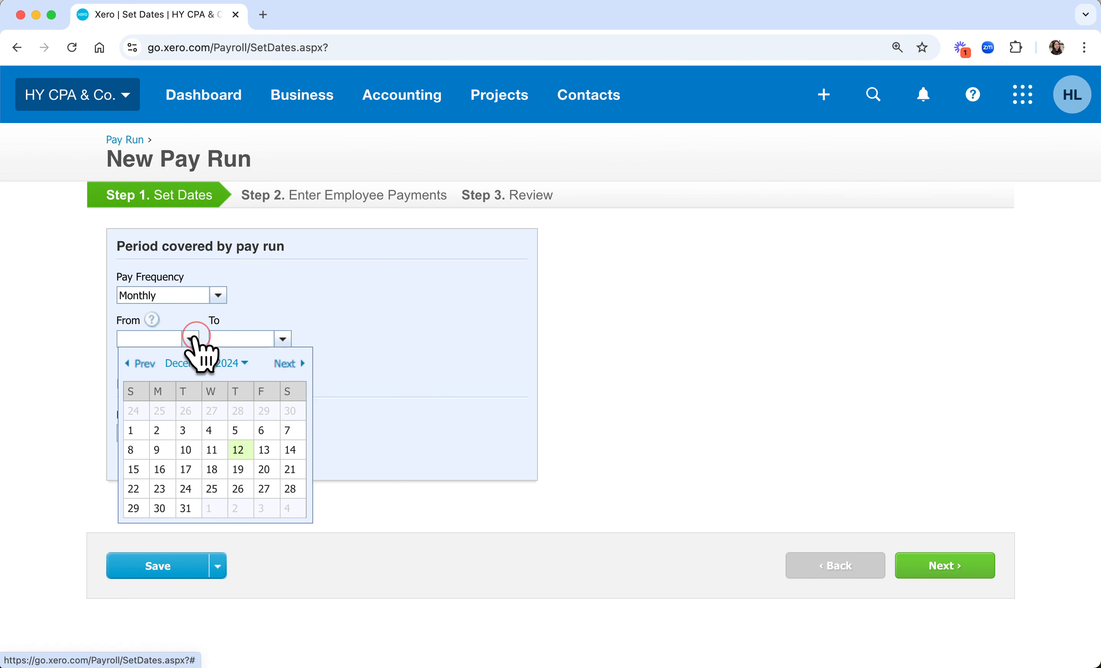
left_click(132, 425)
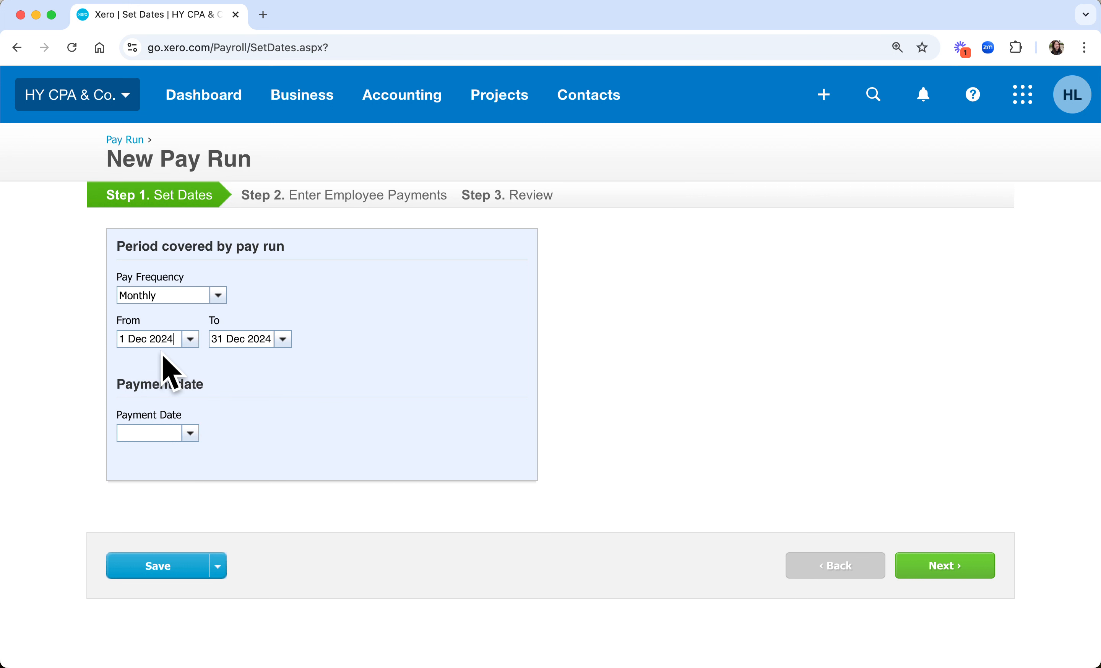
left_click(188, 433)
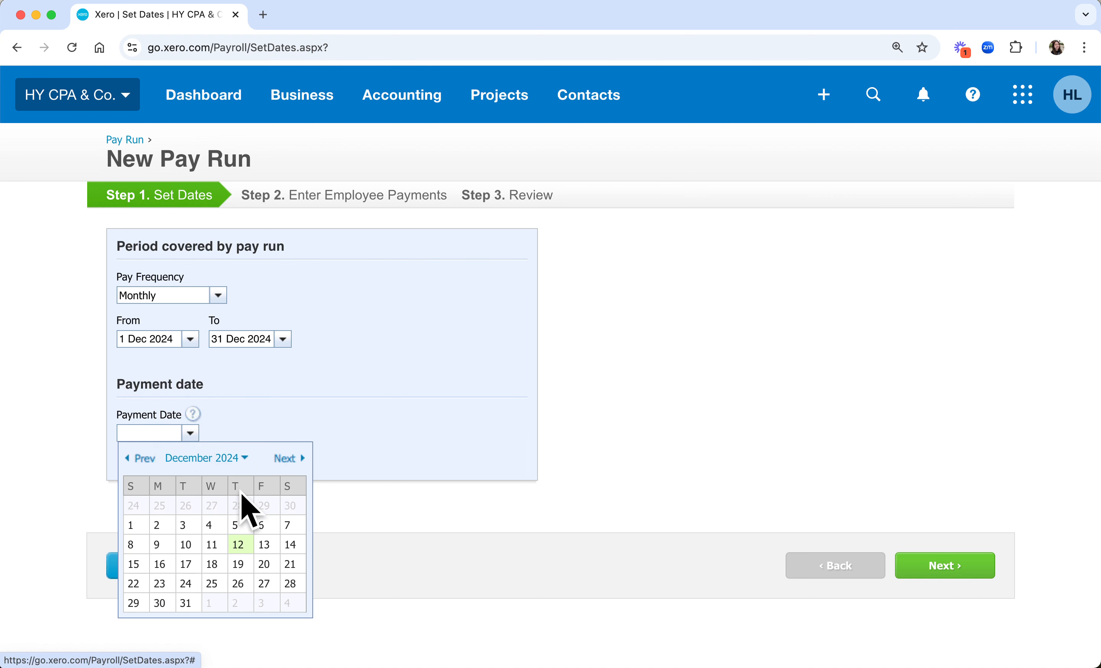
left_click(186, 604)
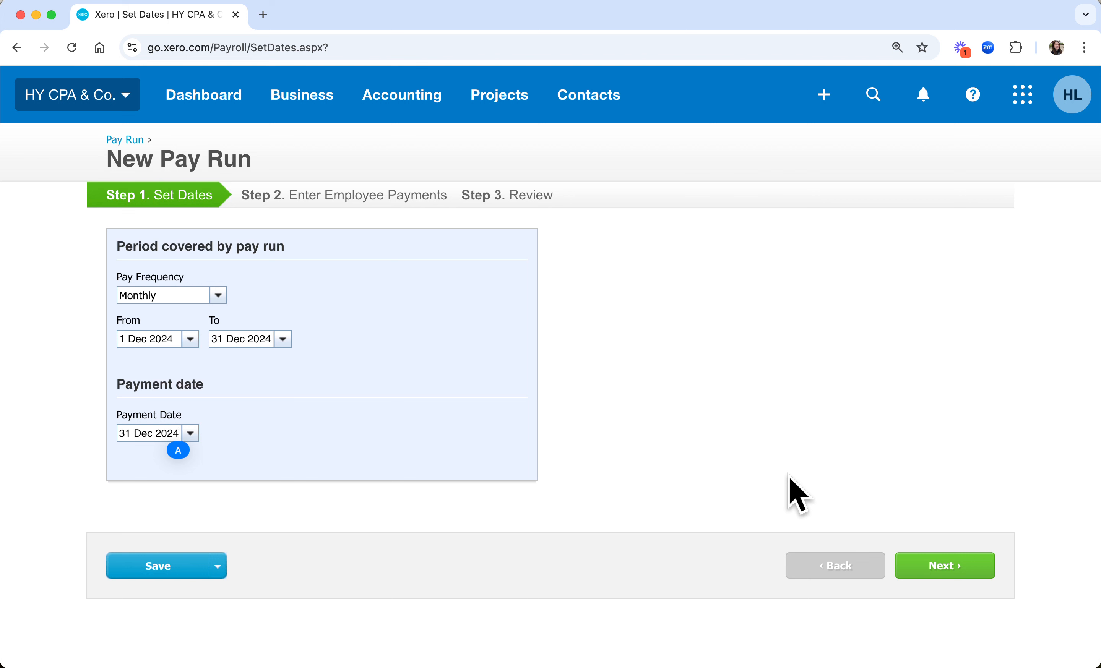
left_click(942, 566)
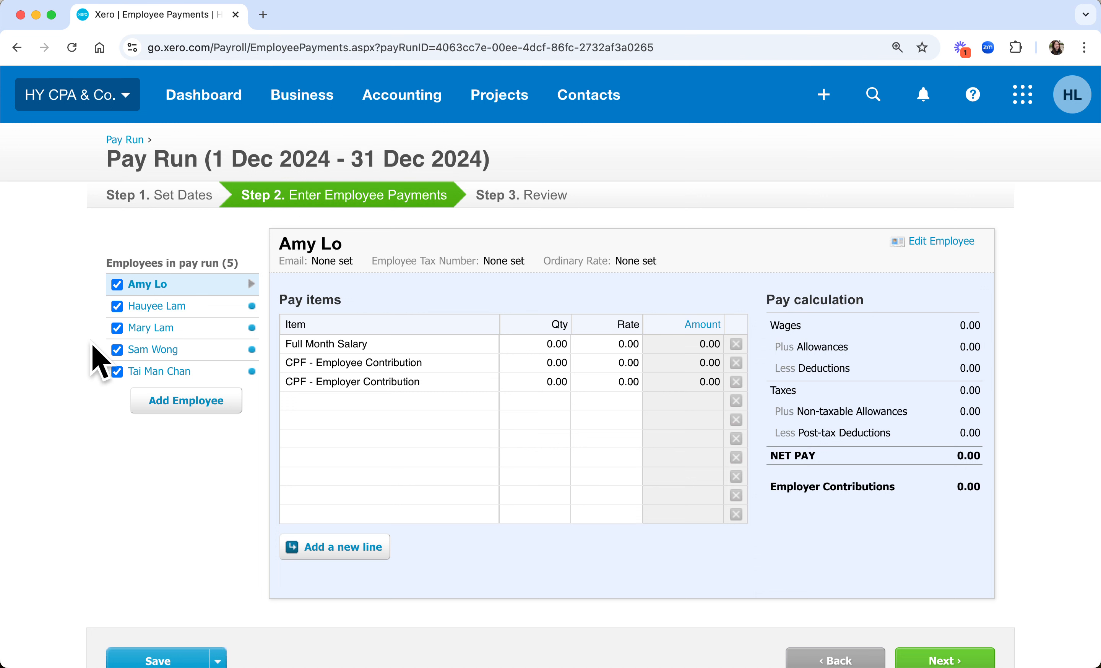
Exclude every employee from the pay run except the second one listed
left_click(117, 372)
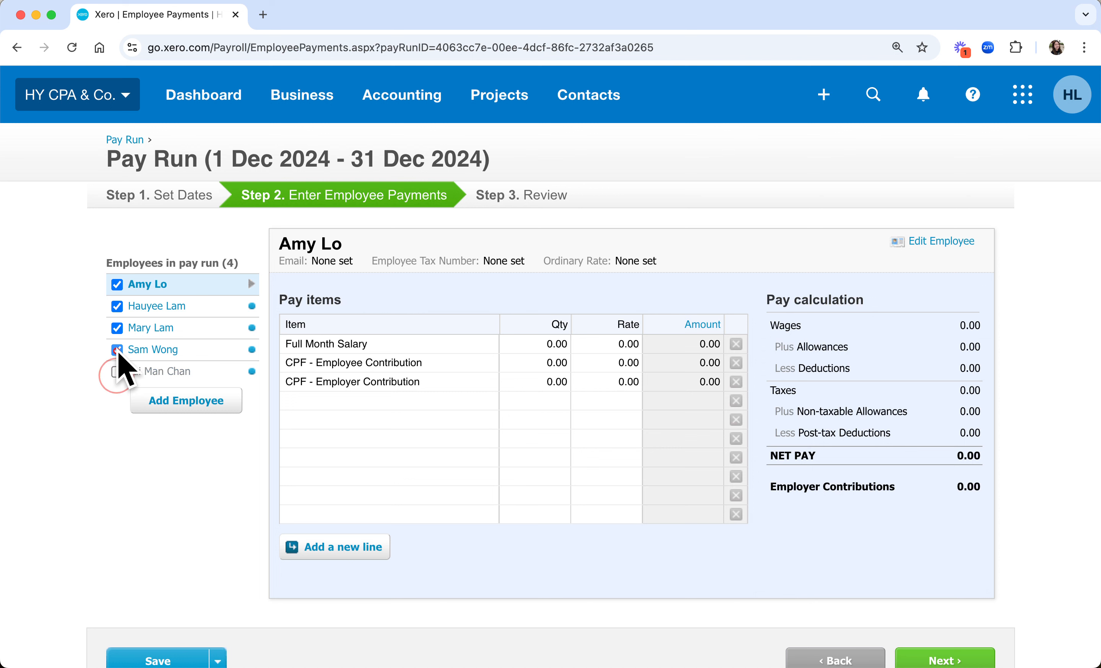
left_click(117, 350)
left_click(117, 329)
left_click(117, 285)
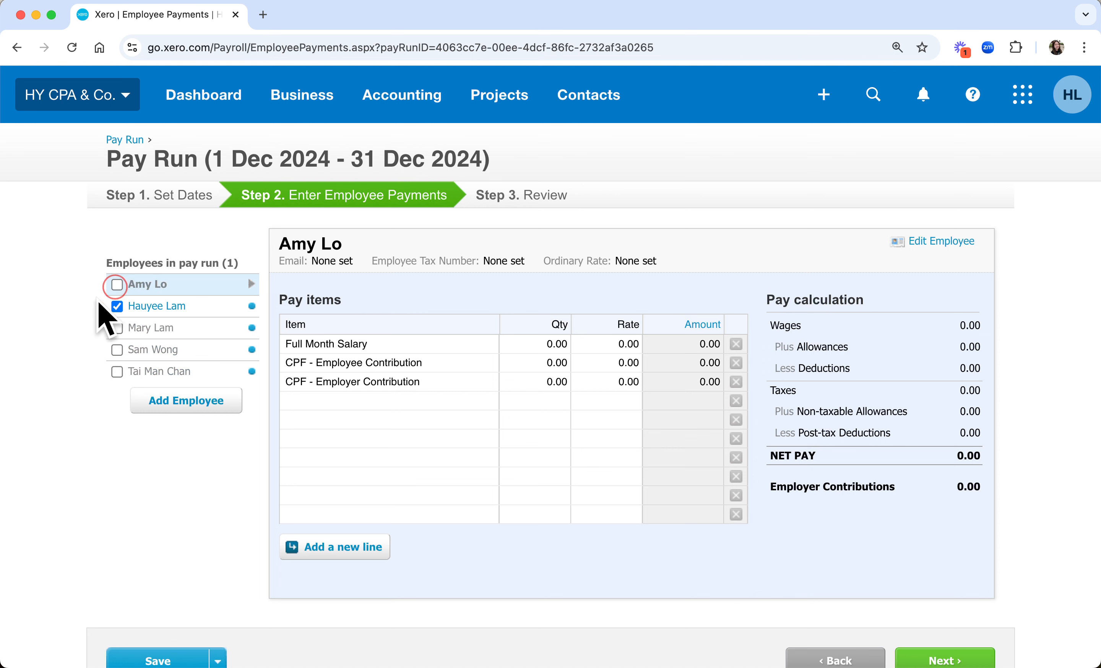
Inspect the form for adding a new employee, closing it without adding anyone
left_click(56, 337)
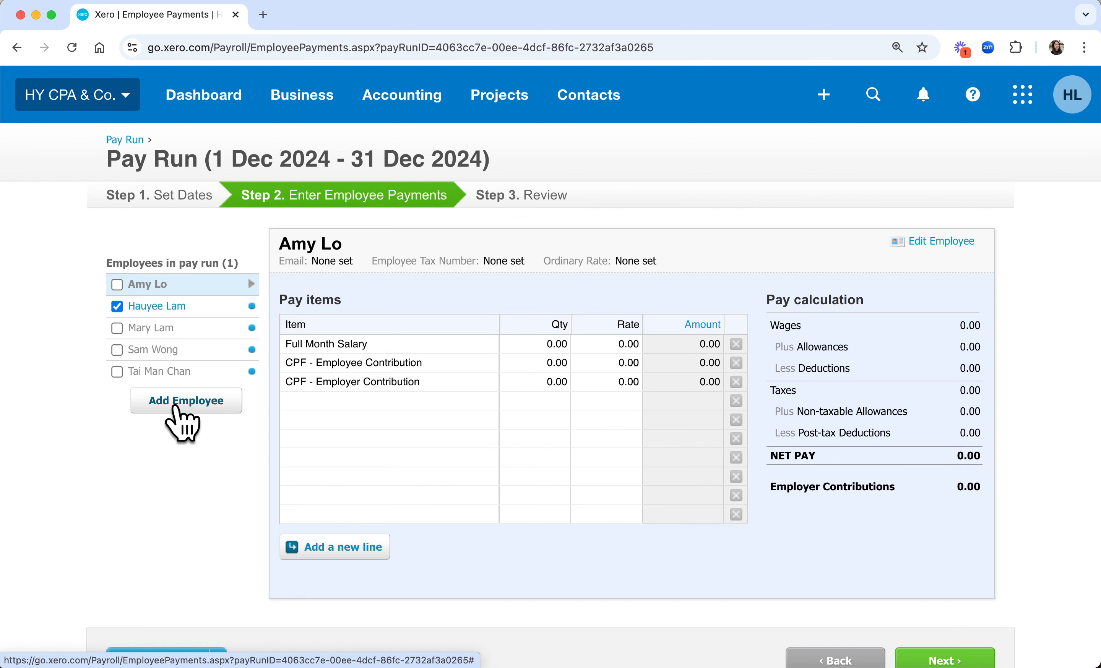
left_click(193, 405)
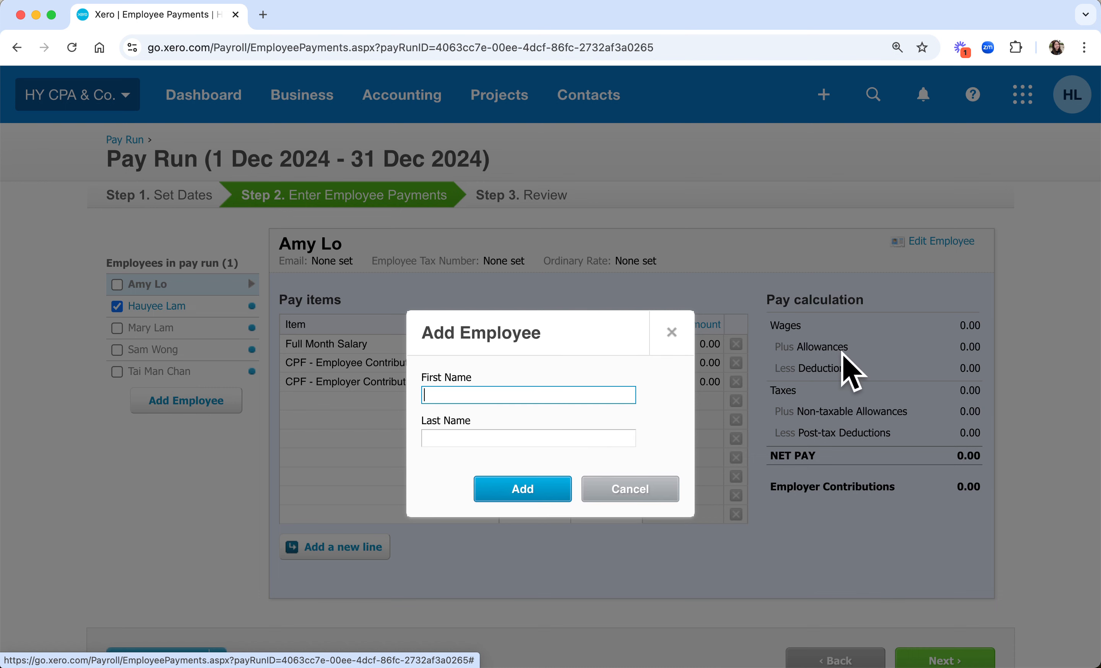
left_click(671, 332)
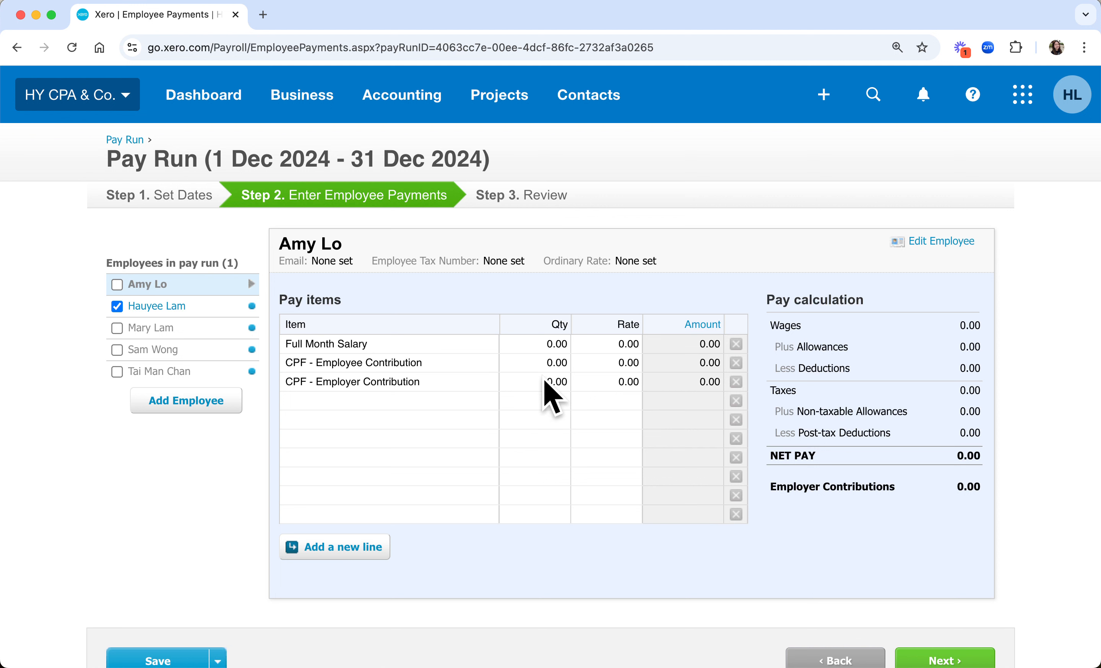
Enter a Full Month Salary of quantity 1 at a rate of 5000 for the first listed employee
left_click(515, 340)
type("1")
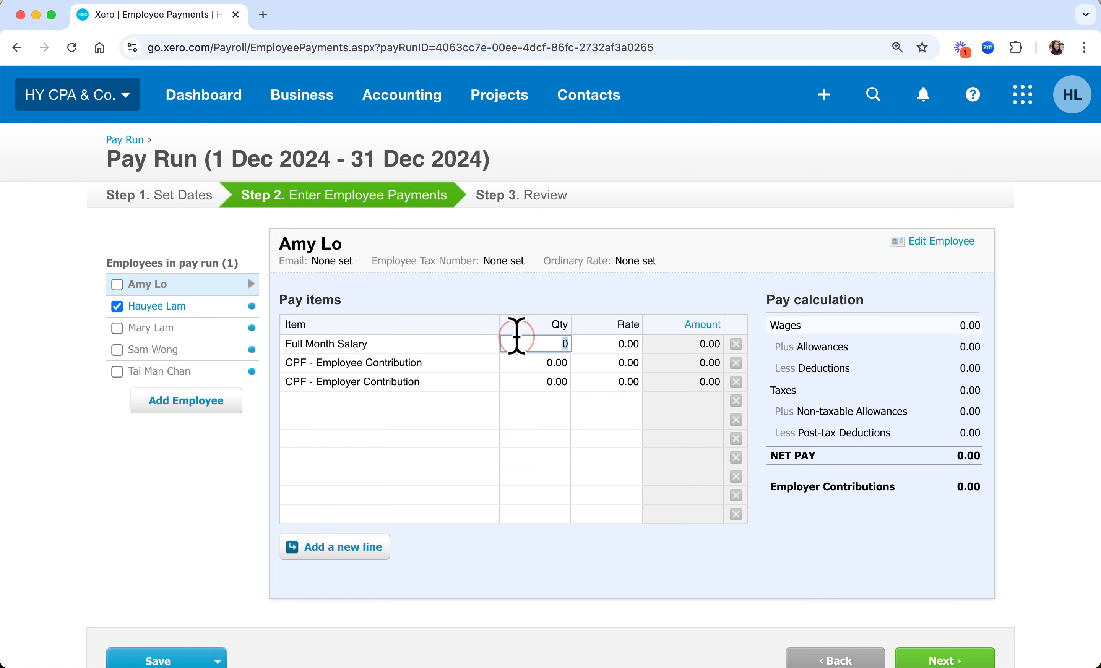
left_click(672, 270)
left_click(629, 344)
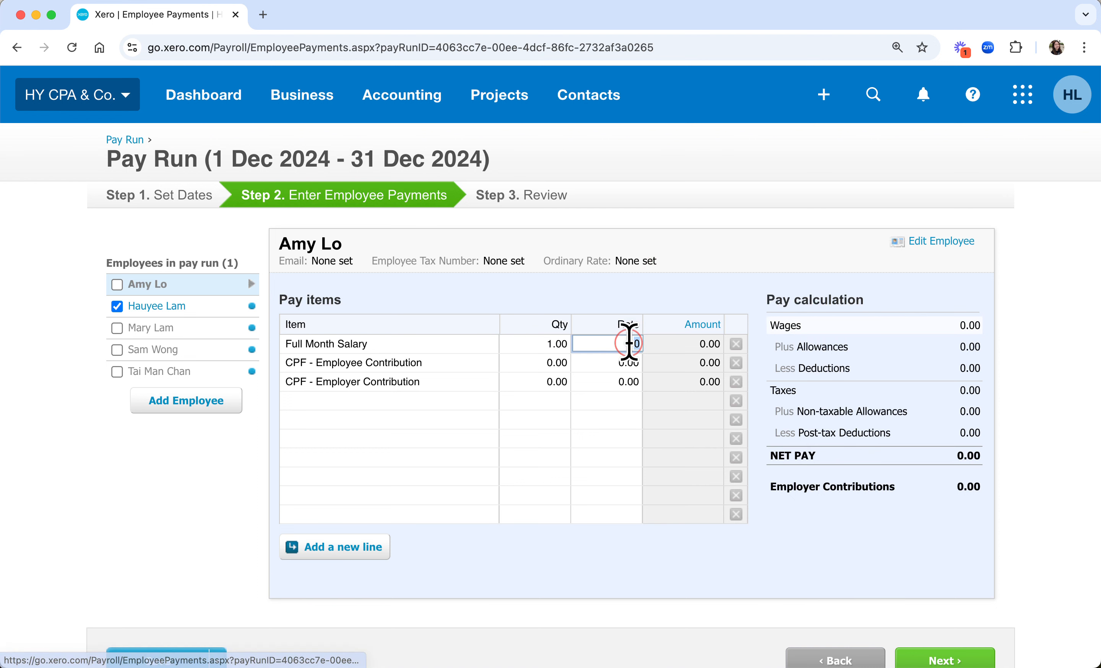
type("5000")
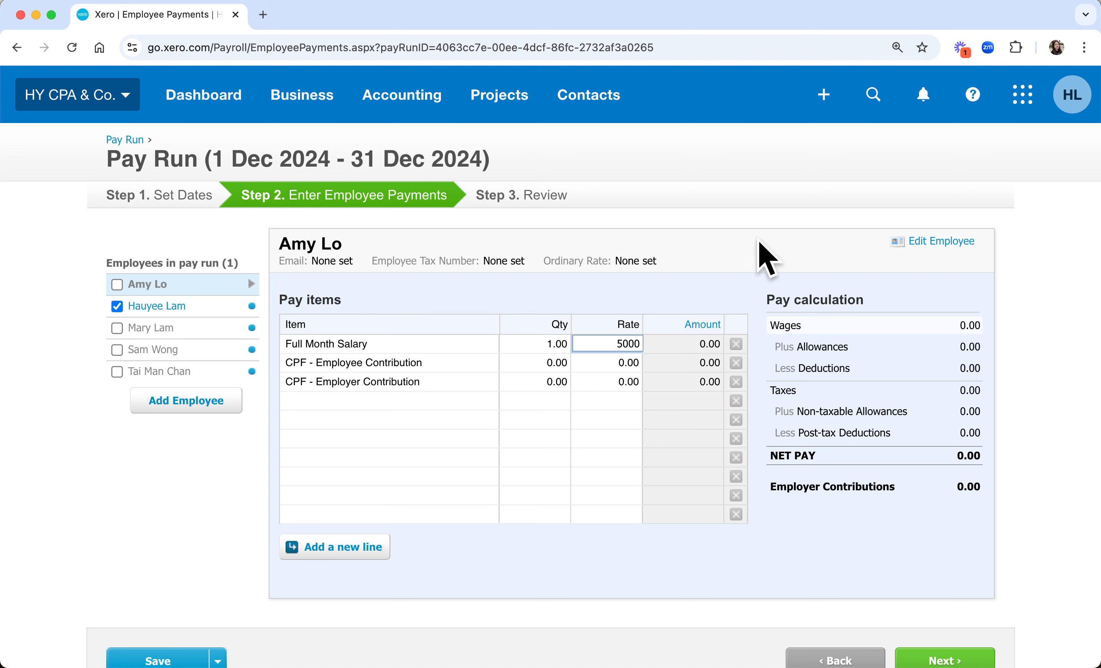
key("Tab")
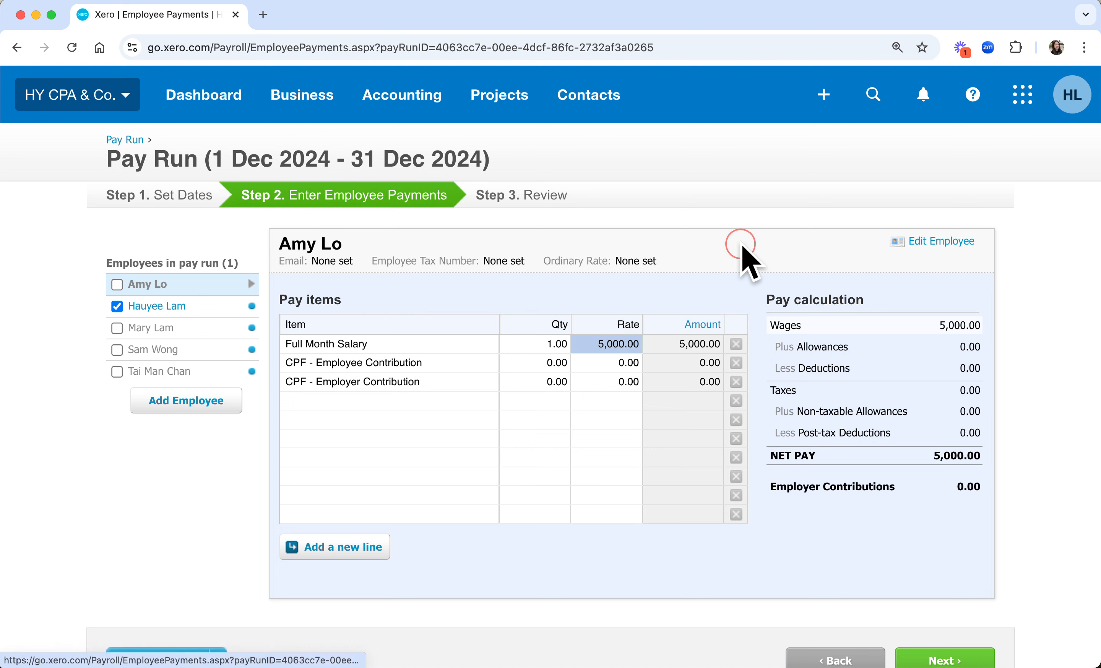
Set the first listed employee's CPF - Employee Contribution to quantity 1 at a rate of 50
left_click(534, 362)
type("1")
left_click(618, 361)
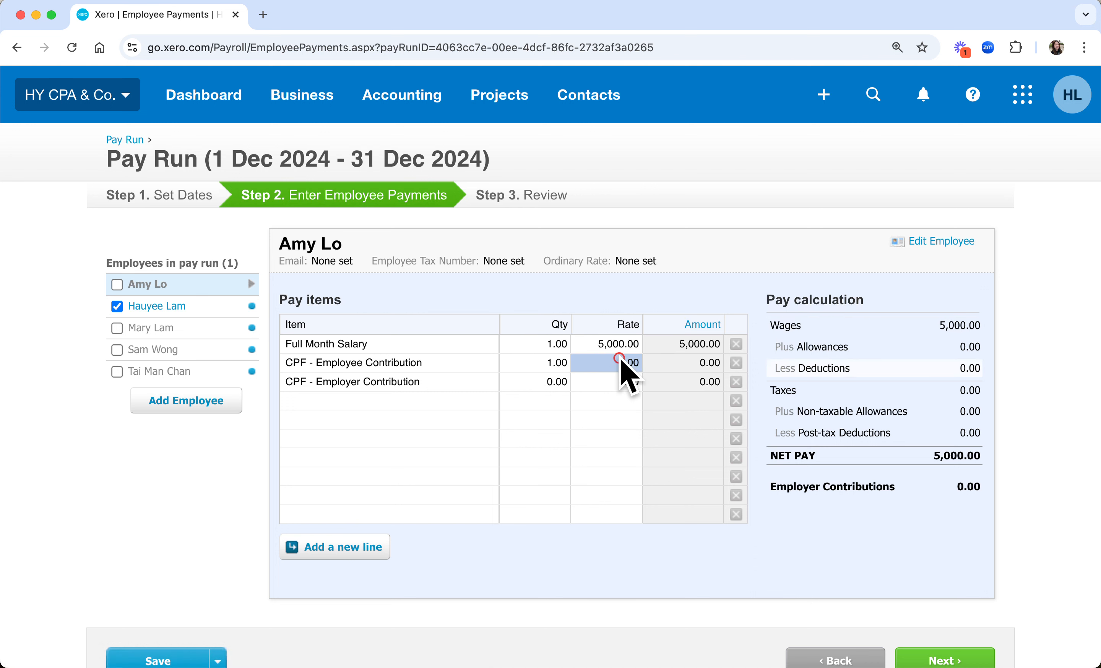
left_click(617, 362)
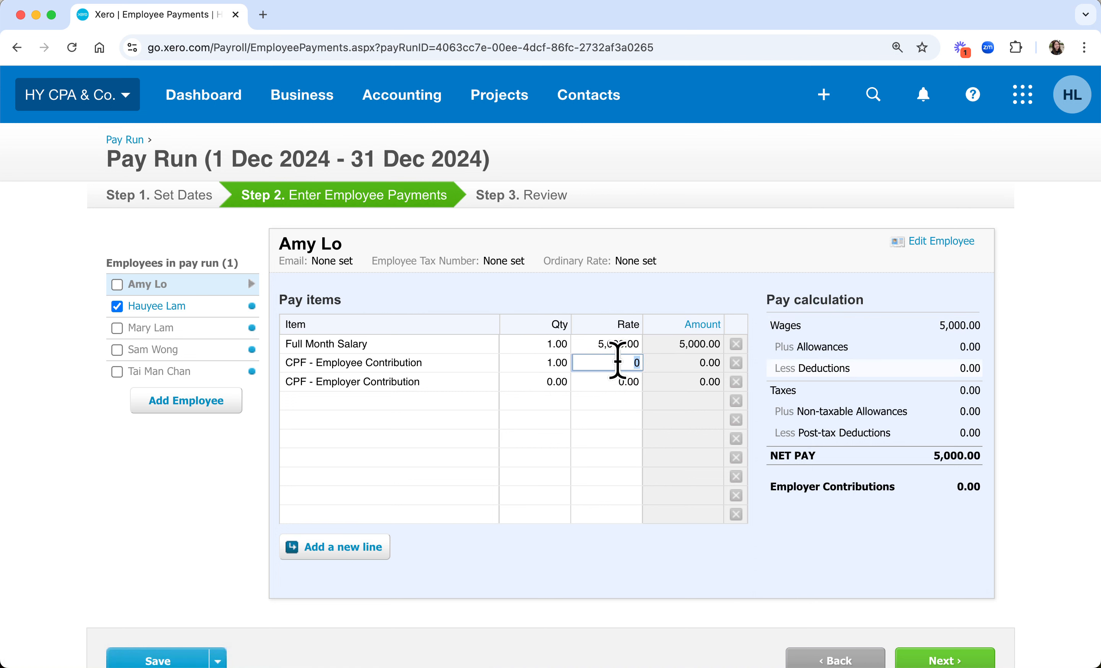
type("50")
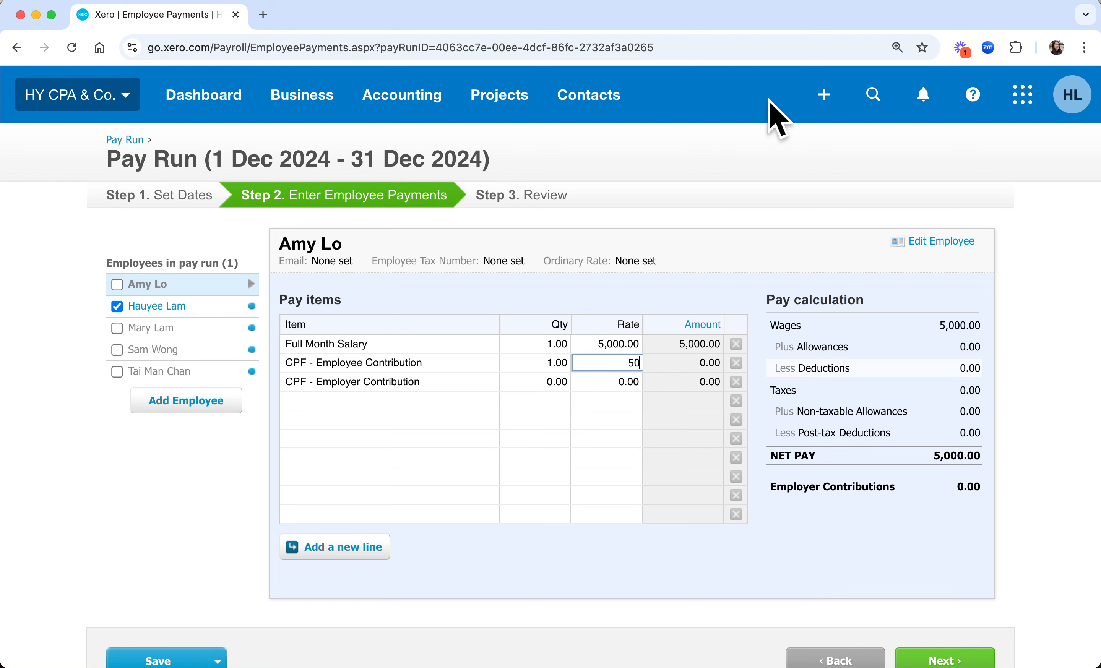
key("Tab")
Set the first listed employee's CPF - Employer Contribution to quantity 1 at a rate of 100
left_click(530, 381)
left_click(530, 381)
type("1")
left_click(603, 381)
left_click(603, 382)
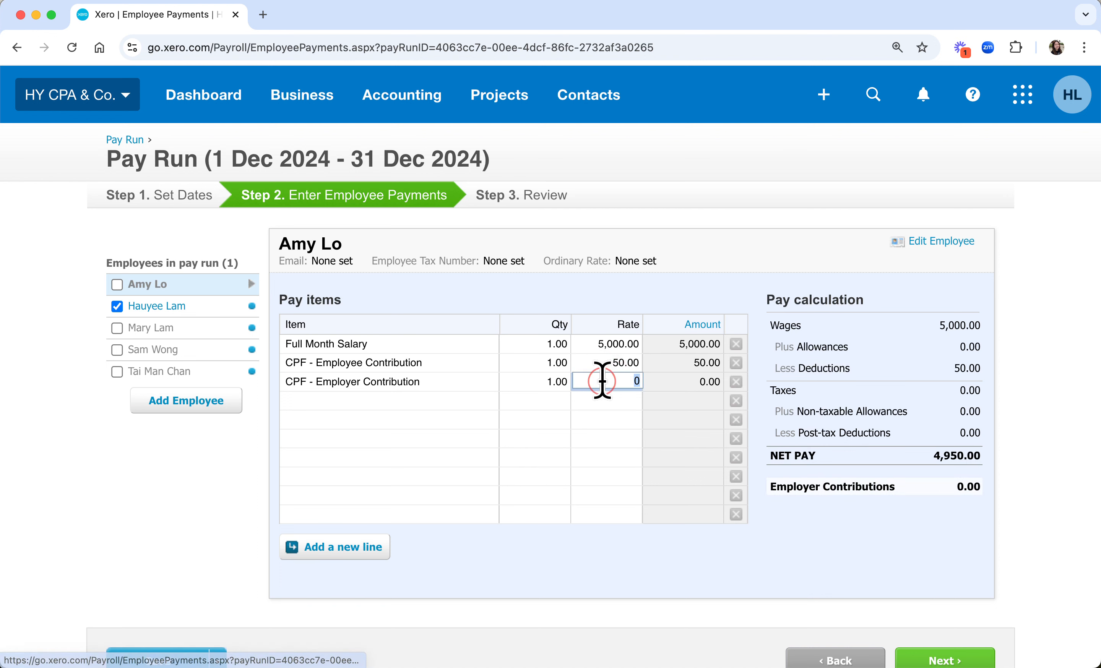
type("50")
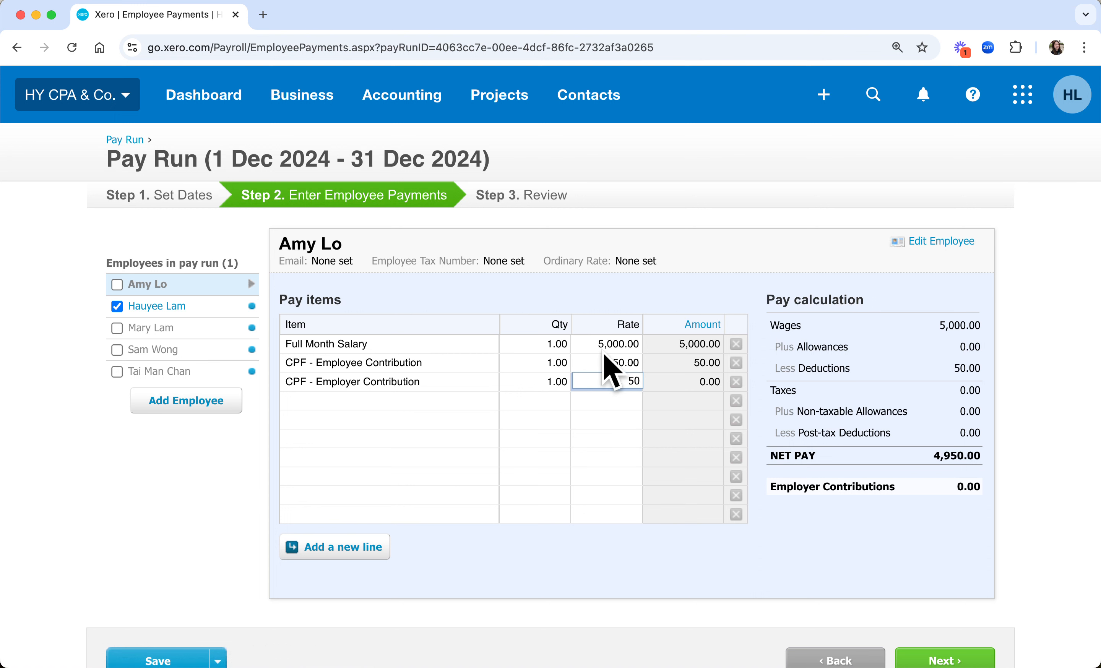
key("BackSpace")
key("BackSpace")
type("100")
left_click(752, 189)
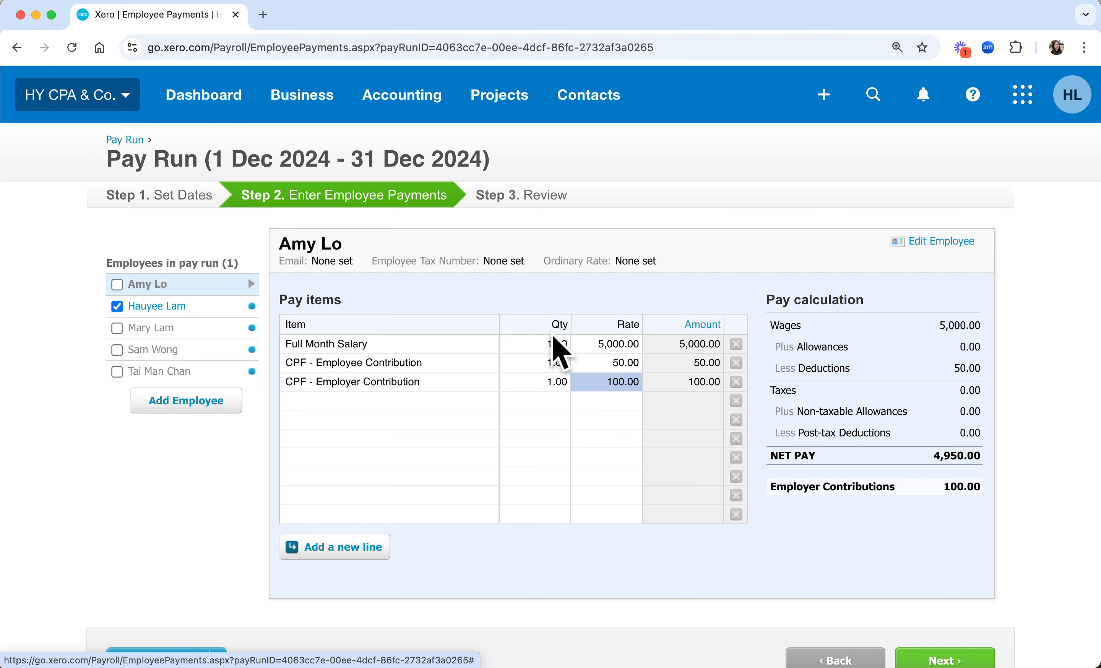
Examine the wages, allowances, deductions and employer contributions available for a new pay line, without adding any
left_click(375, 403)
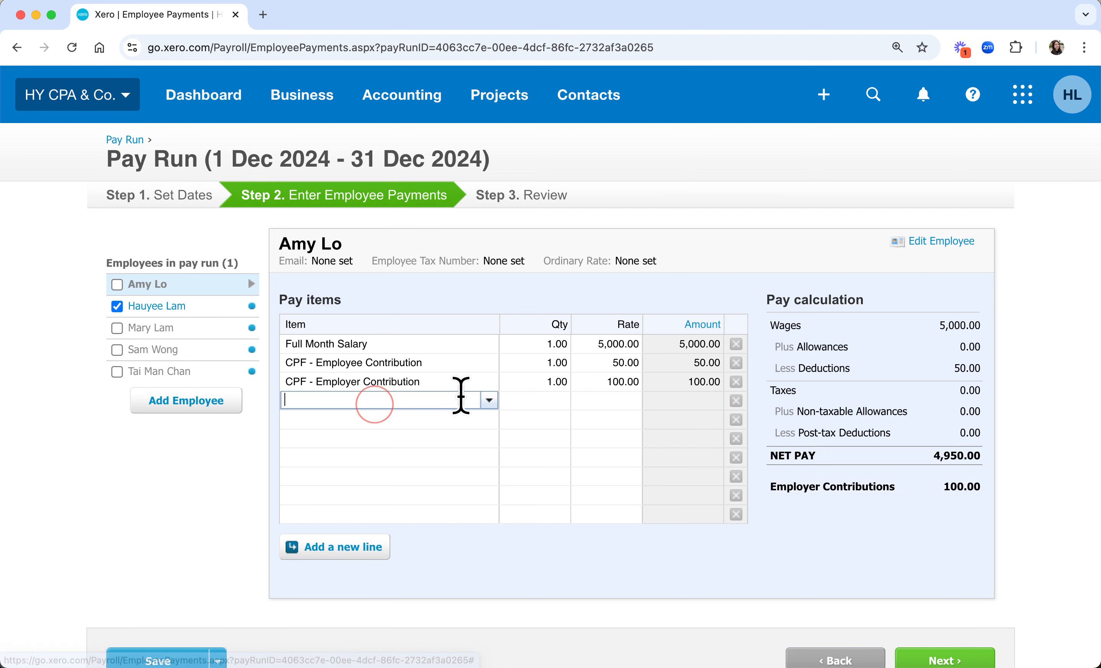
left_click(489, 399)
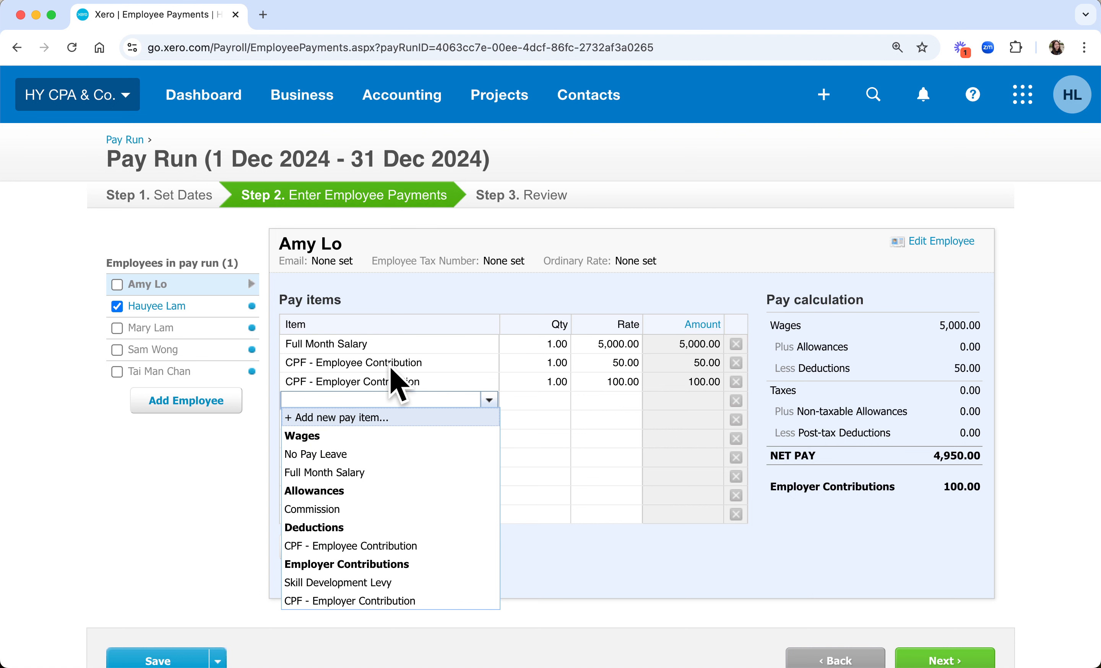
left_click(608, 301)
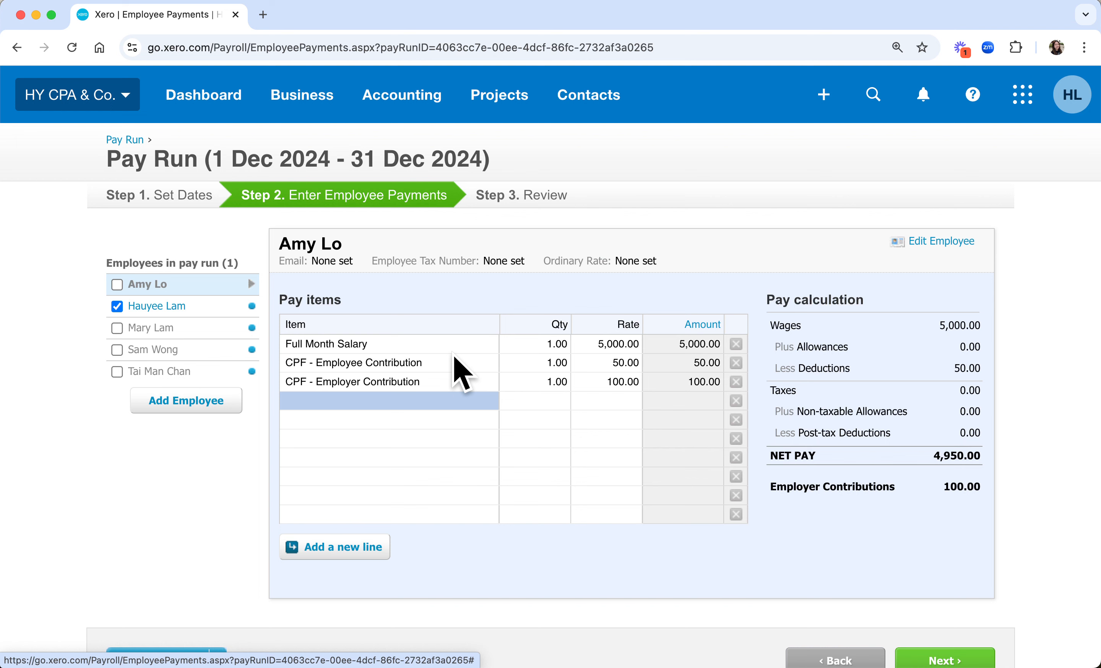
left_click(485, 399)
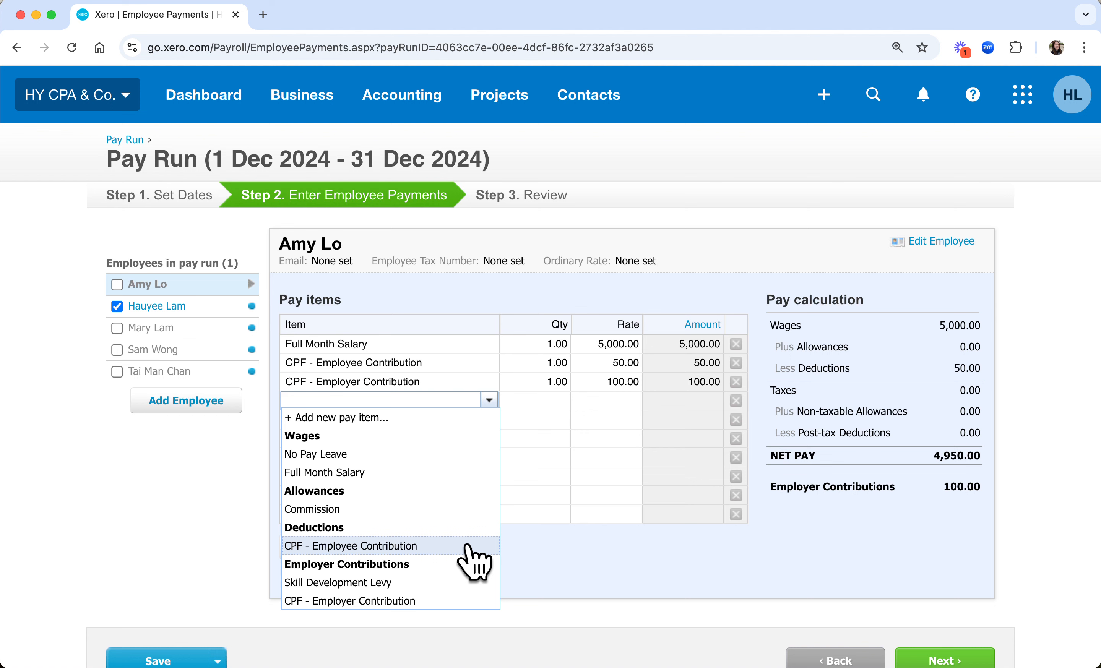
left_click(550, 569)
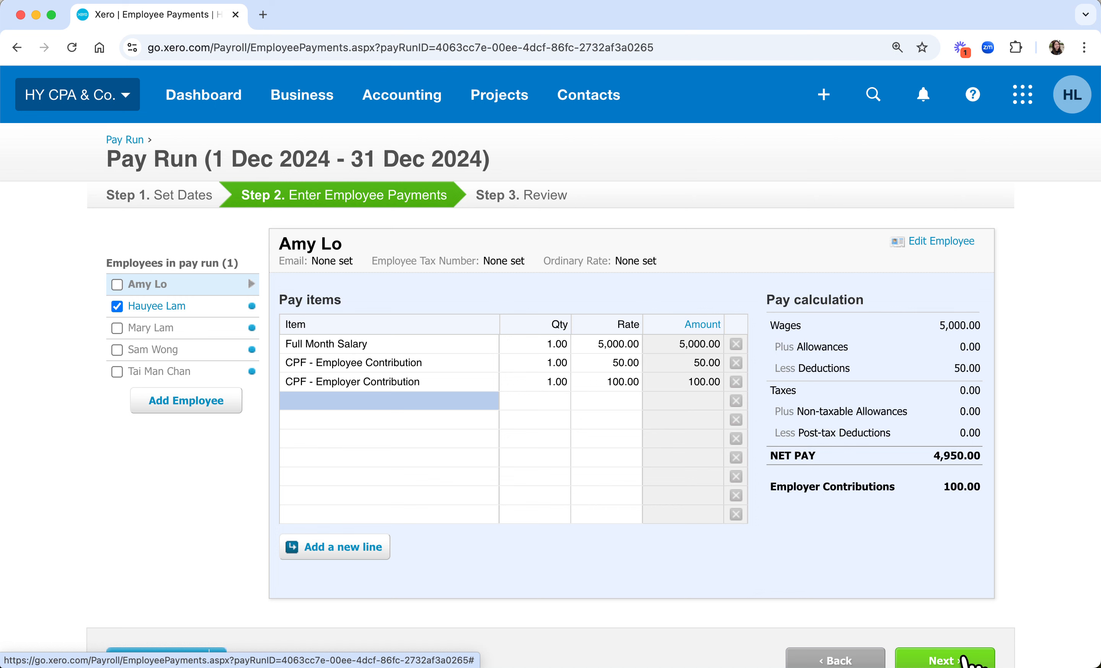
Inspect the first employee's details form without saving, and try to continue to the review stage of the pay run
left_click(943, 242)
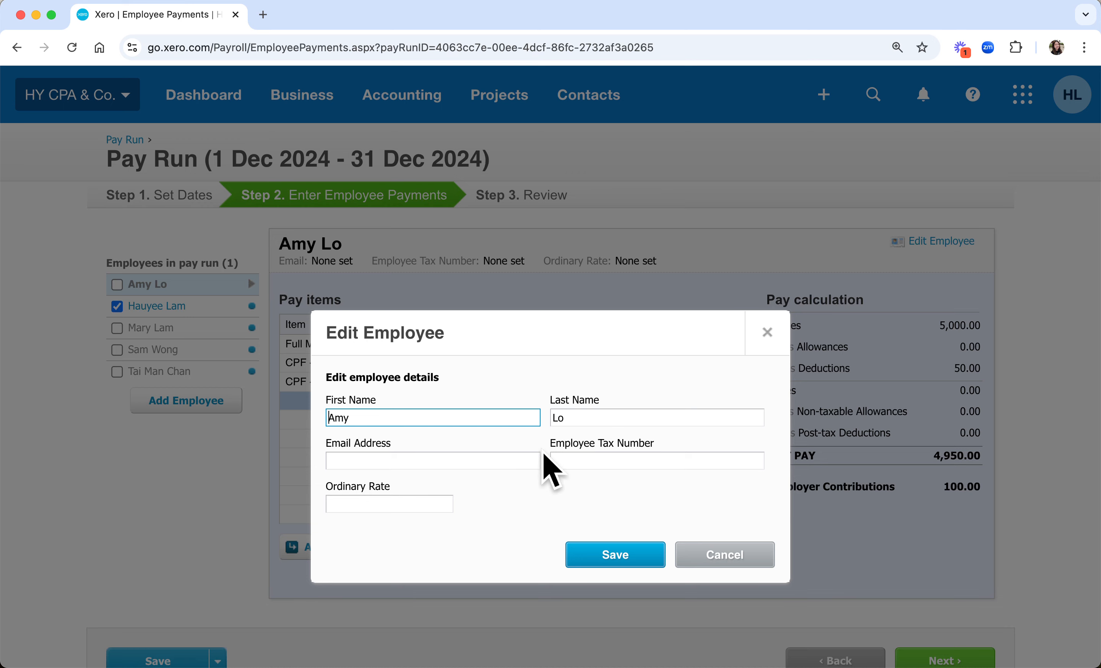
left_click(778, 329)
scroll(1014, 450, "down", 1)
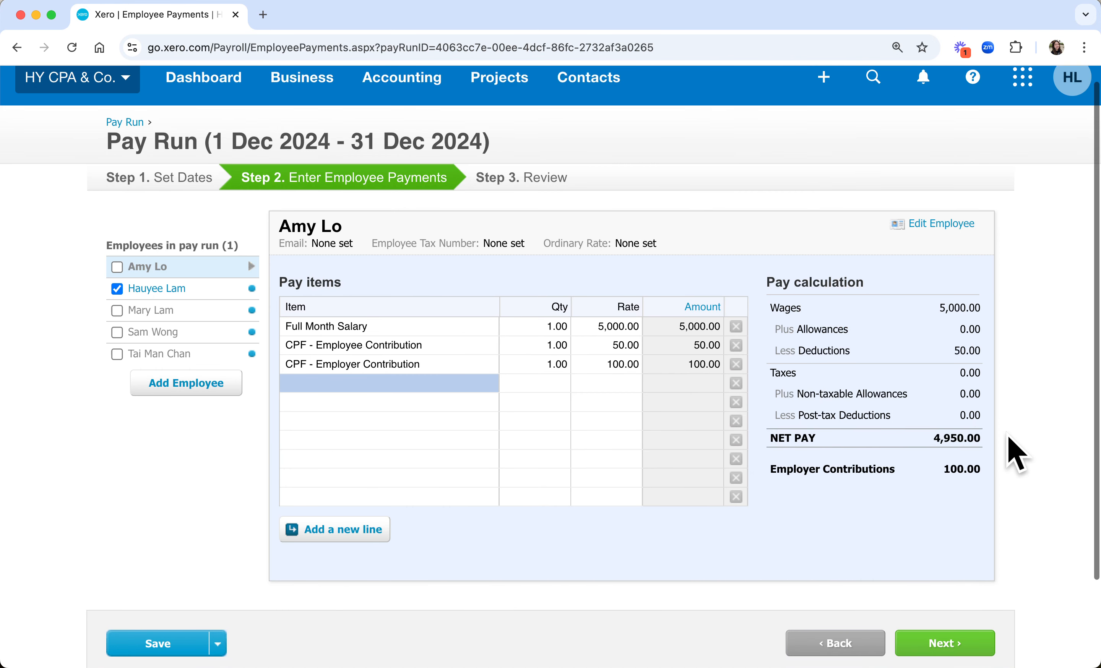
left_click(951, 632)
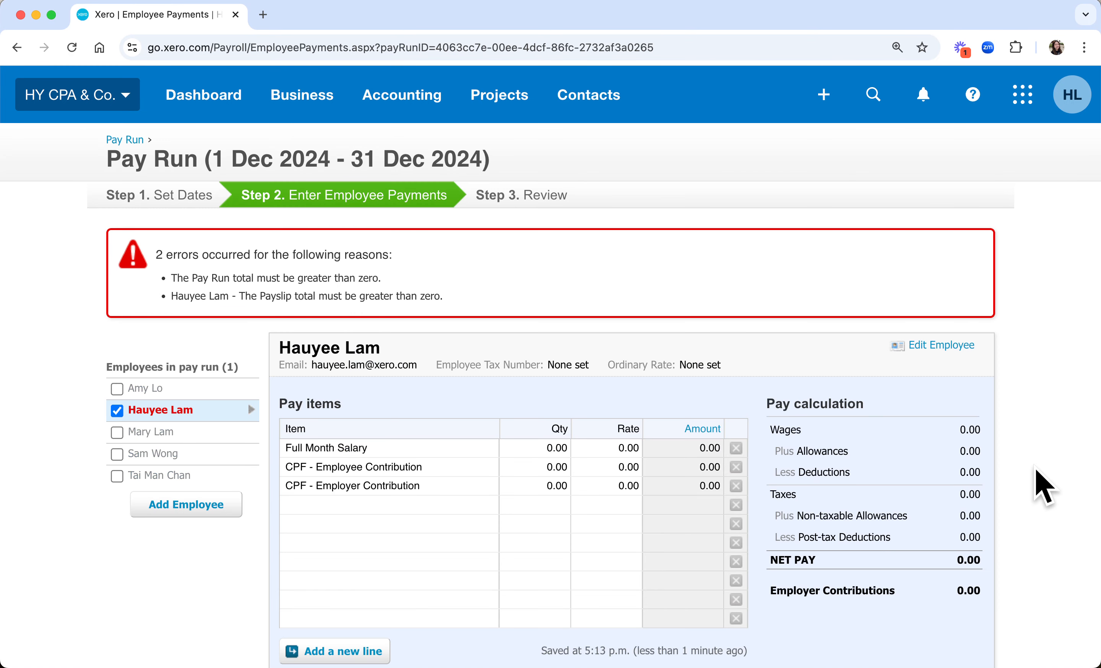
Set the quantity to 1 for all three pay items of the employee included in the pay run
scroll(865, 315, "down", 3)
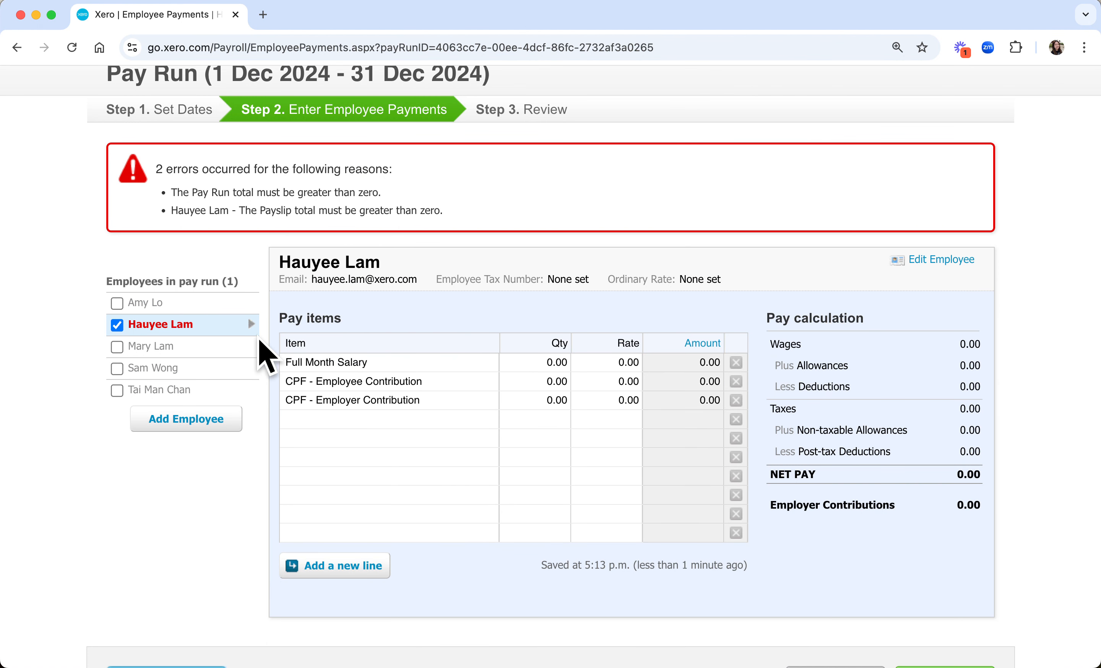
left_click(545, 363)
type("1")
left_click(550, 381)
type("1")
left_click(550, 401)
type("1")
Set the included employee's rates to 5000 for Full Month Salary, 50 for CPF - Employee Contribution and 100 for CPF - Employer Contribution
left_click(621, 362)
type("5,00")
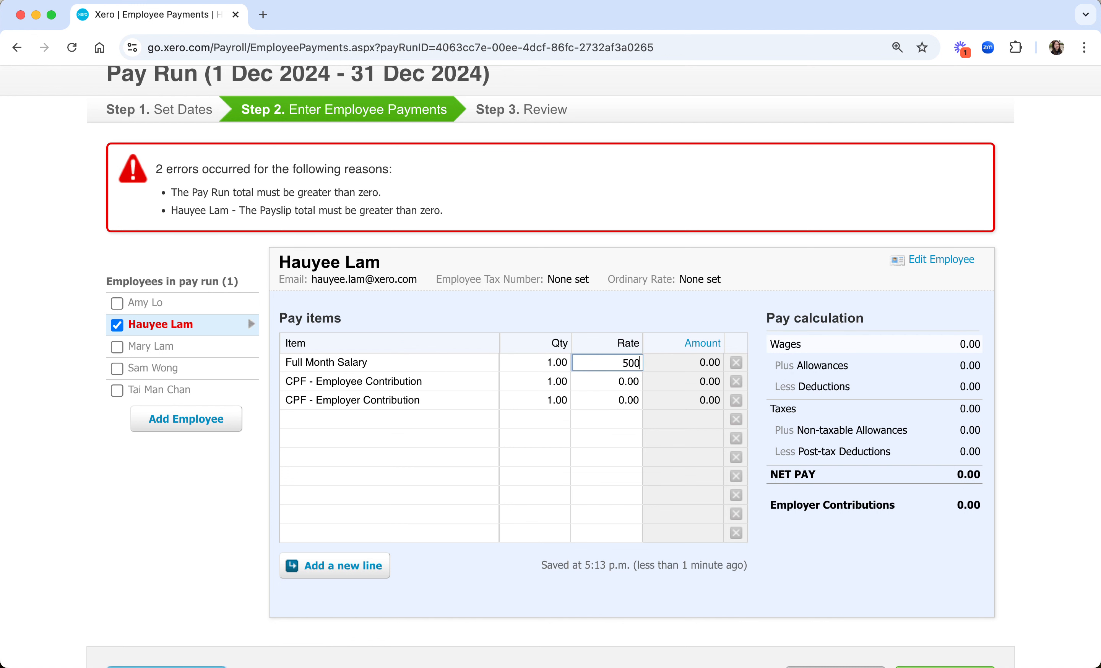
type("0")
left_click(634, 381)
type("5")
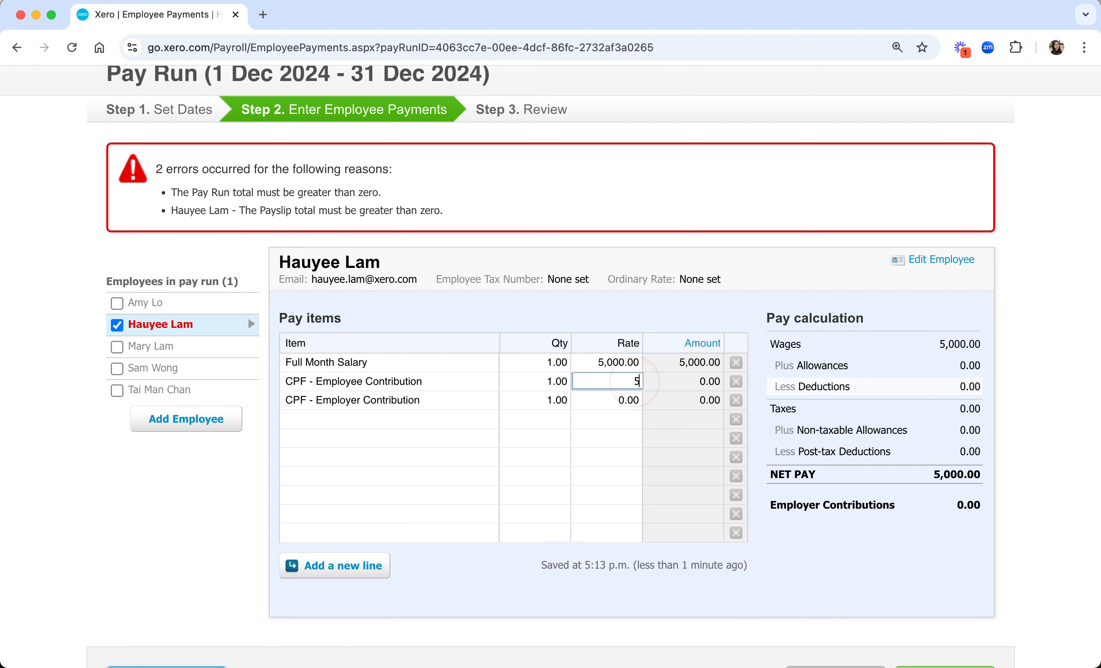
type("0")
left_click(619, 401)
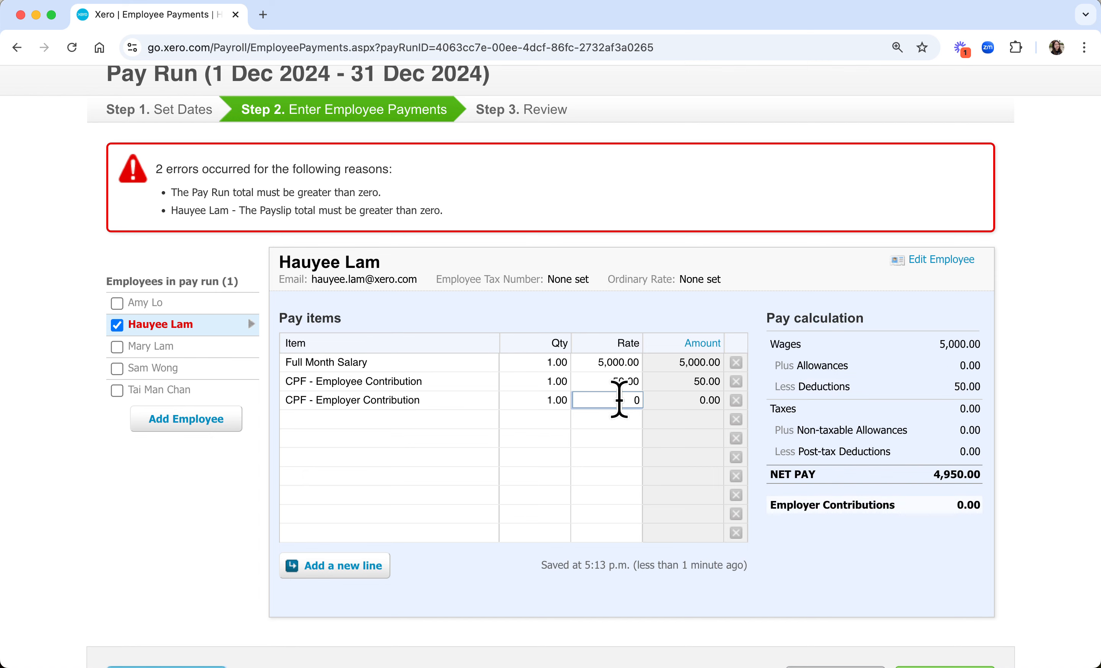
type("100")
left_click(1068, 406)
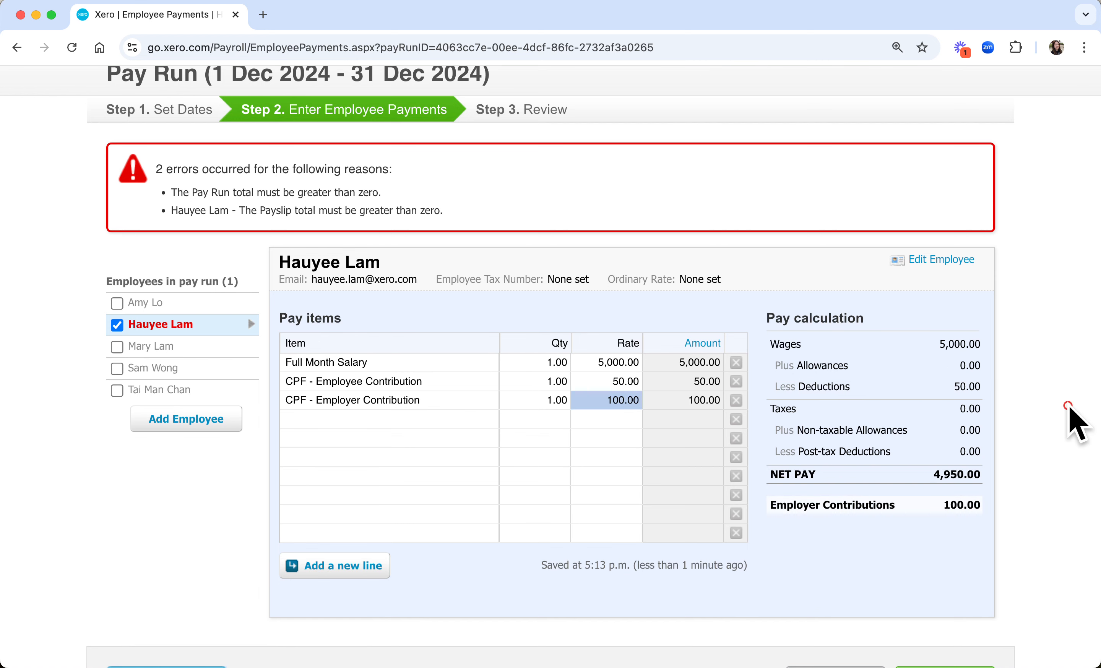
Continue the December 2024 pay run to the review stage, check its payments and due dates, and approve it
scroll(1074, 417, "down", 3)
left_click(957, 547)
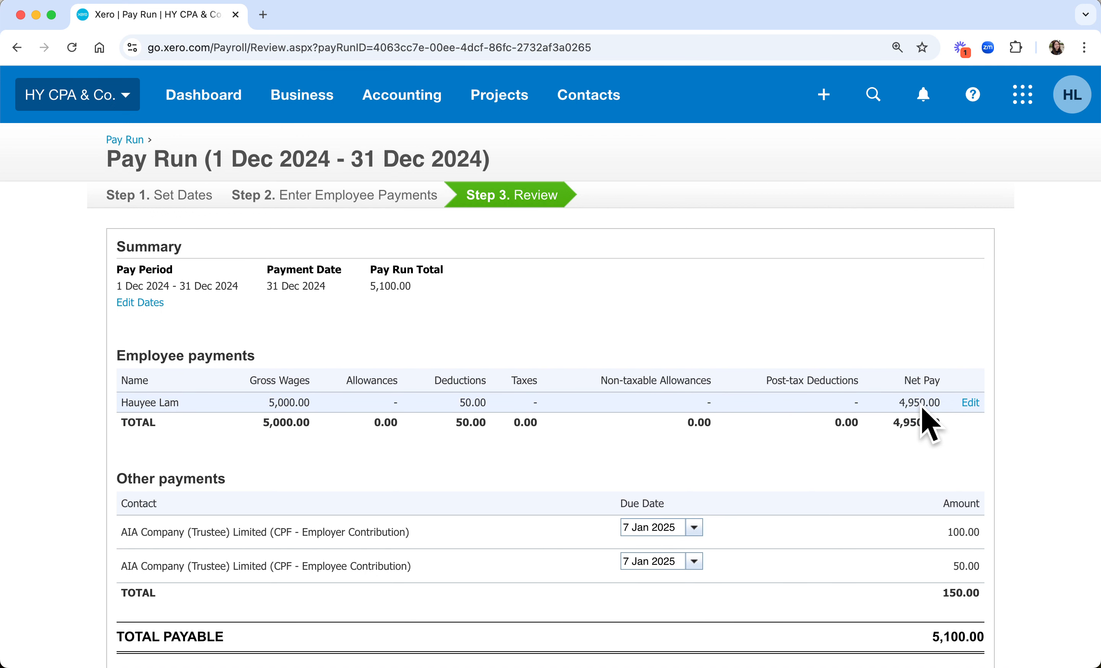
scroll(1048, 378, "down", 2)
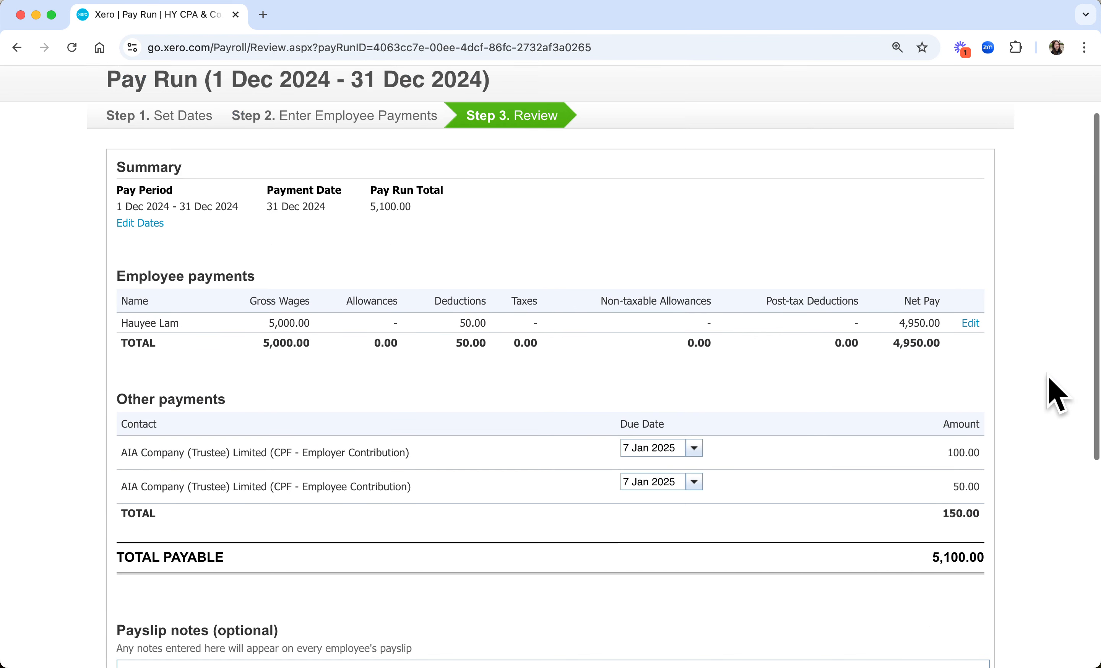
scroll(1056, 394, "down", 2)
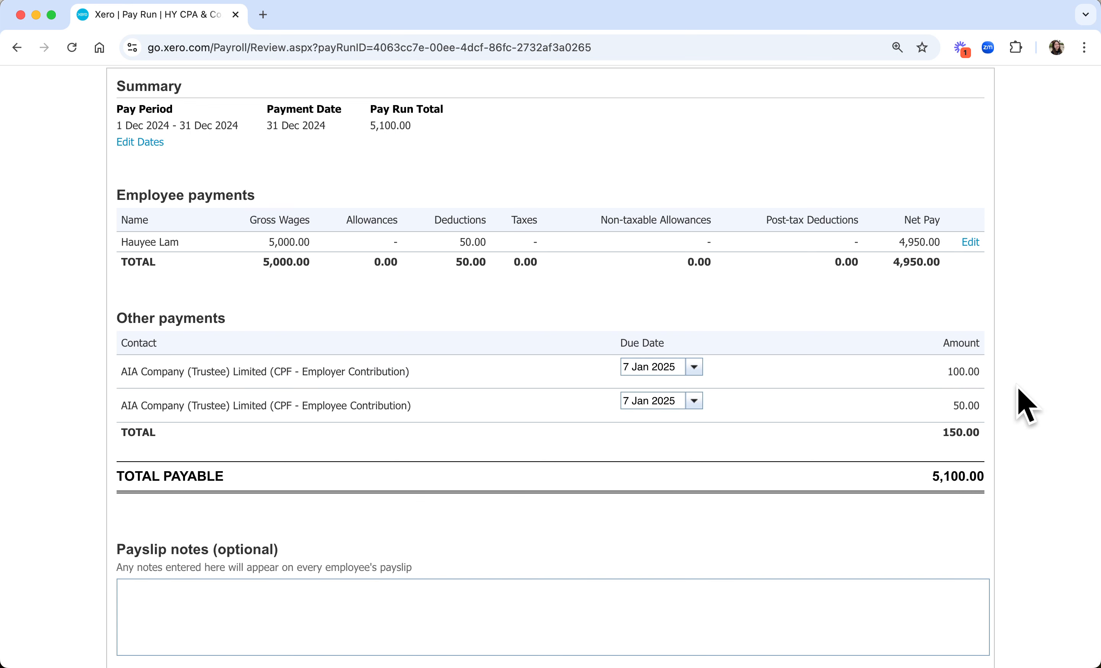
scroll(1026, 405, "down", 3)
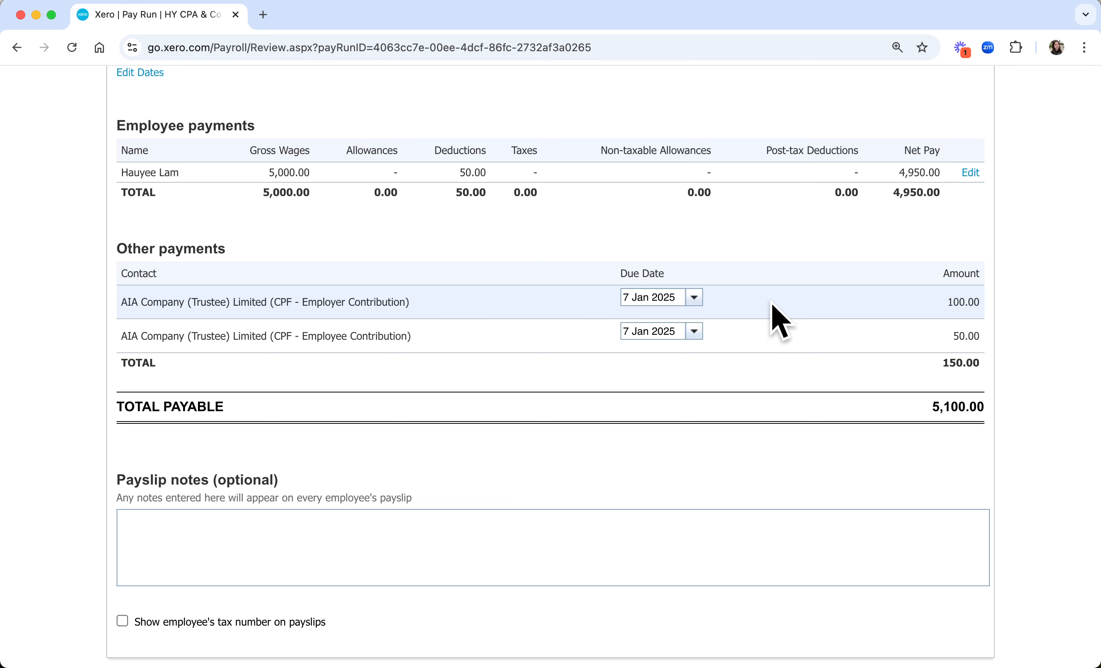
scroll(771, 303, "down", 5)
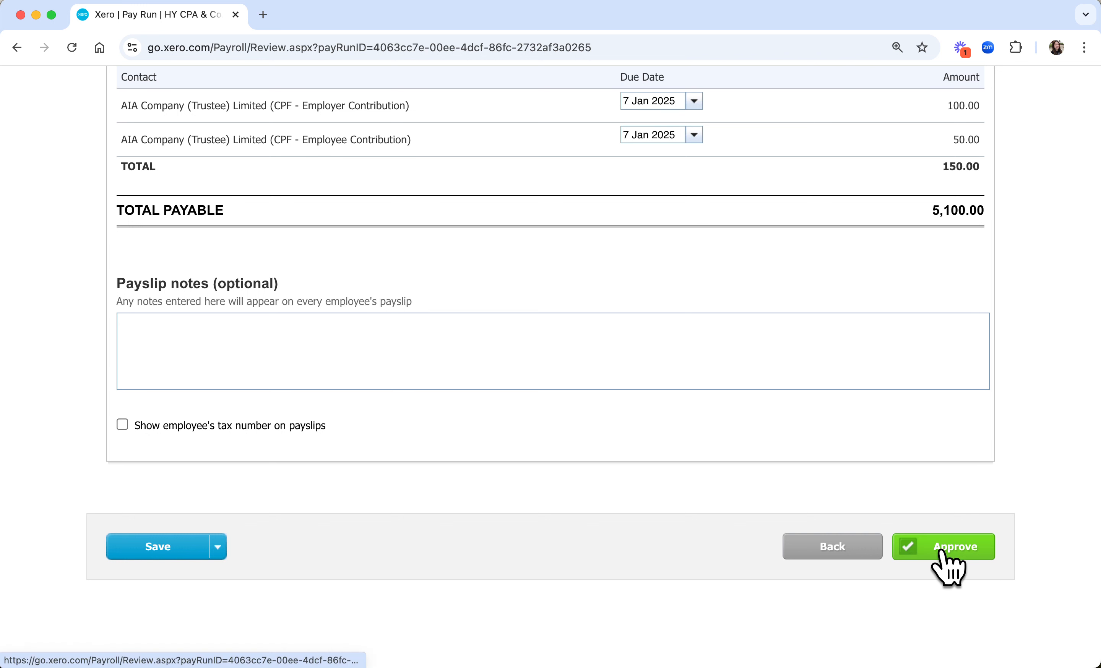
left_click(920, 546)
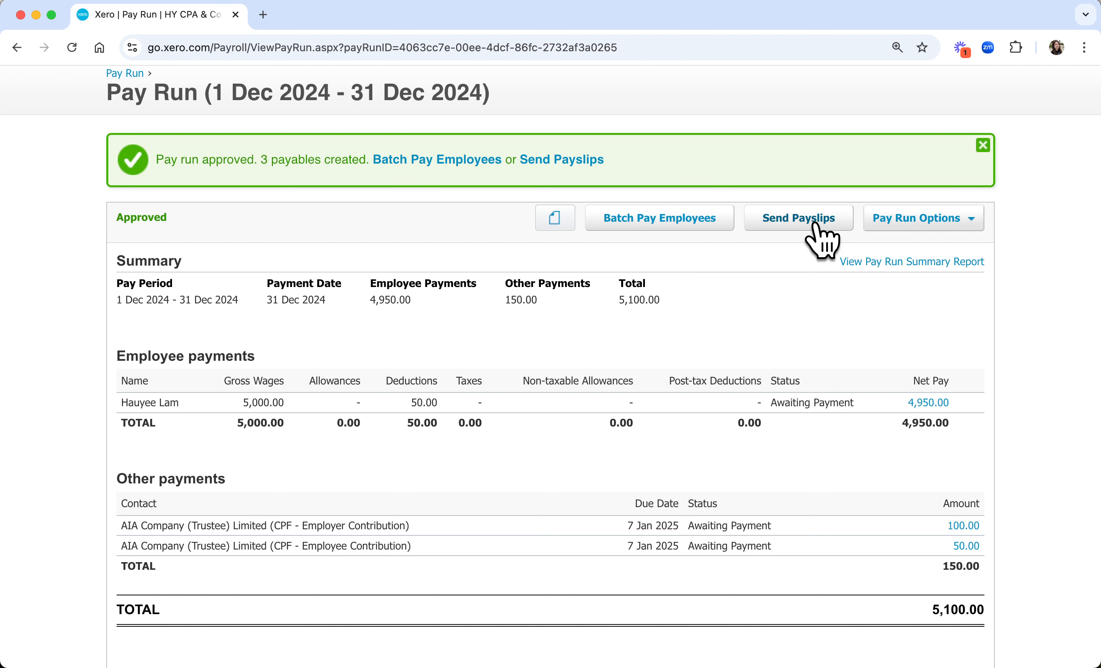
Print the included employee's payslip from the approved pay run as a PDF and mark it as sent
left_click(900, 222)
left_click(811, 220)
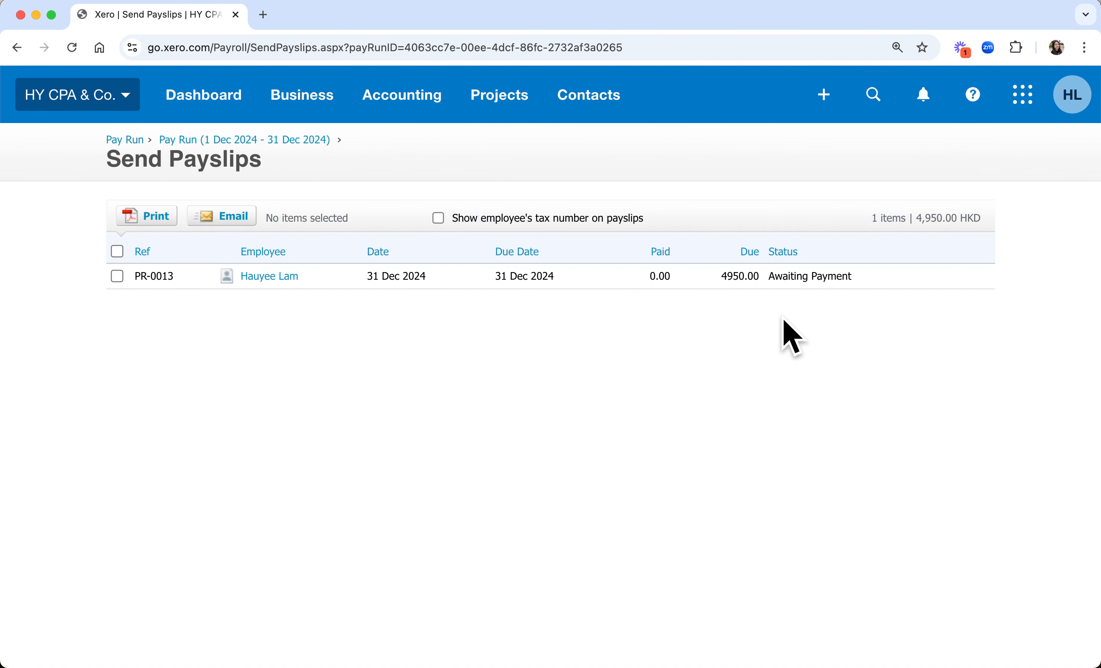
left_click(118, 276)
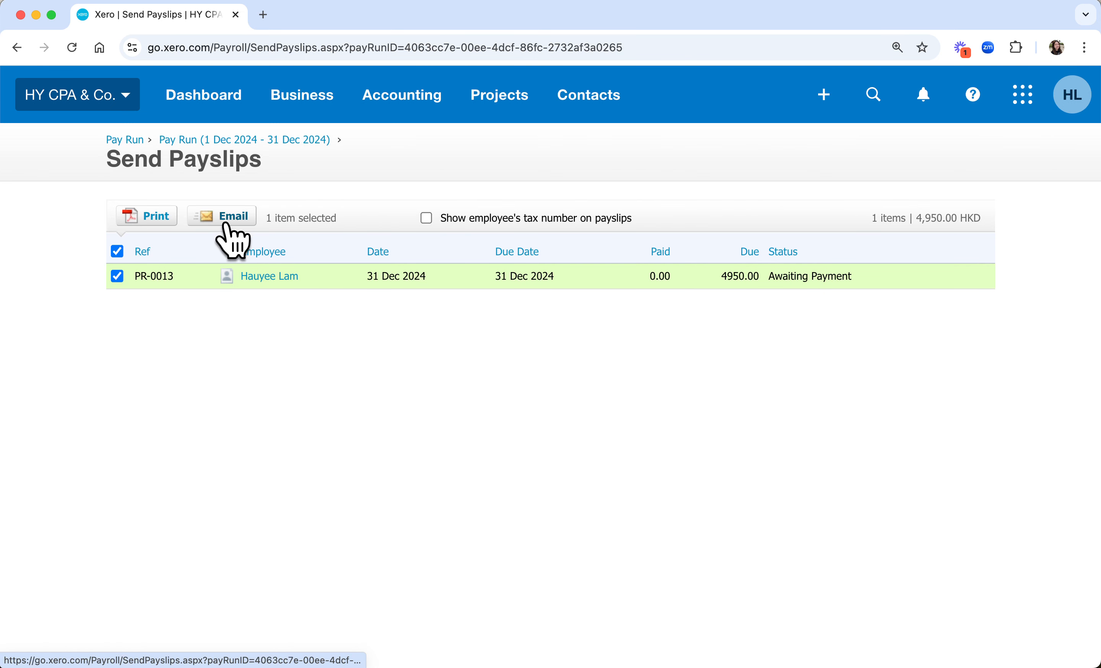
left_click(152, 215)
left_click(568, 417)
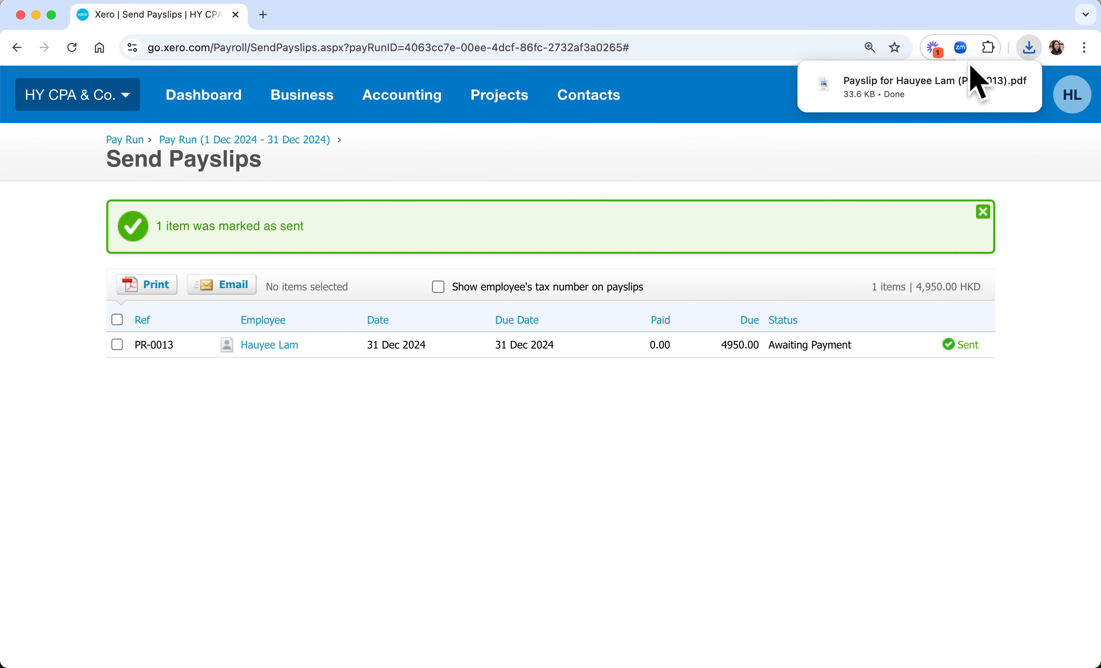
Open the downloaded payslip PDF and examine its earnings, deductions, take-home pay and employer contribution
left_click(1028, 93)
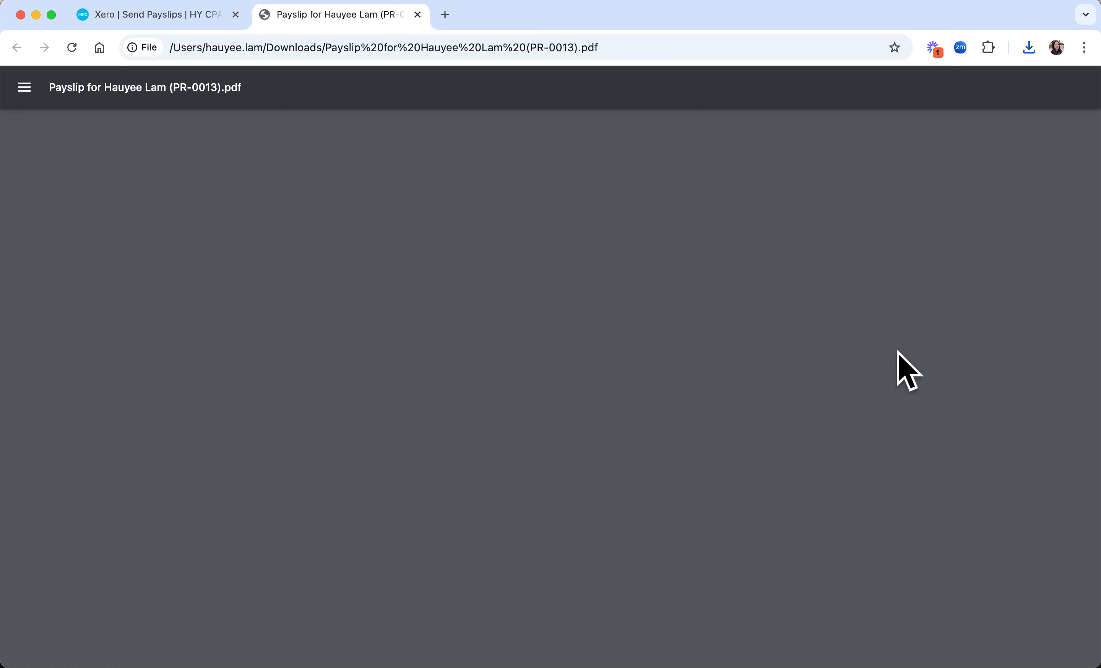
scroll(985, 317, "down", 1)
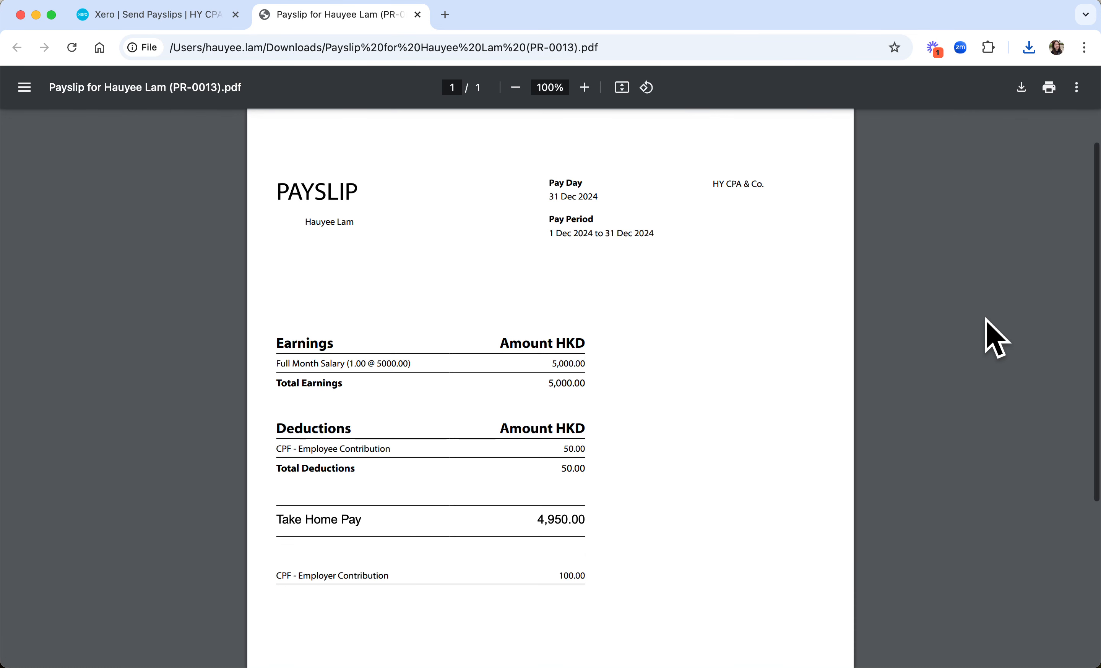
scroll(986, 320, "down", 5)
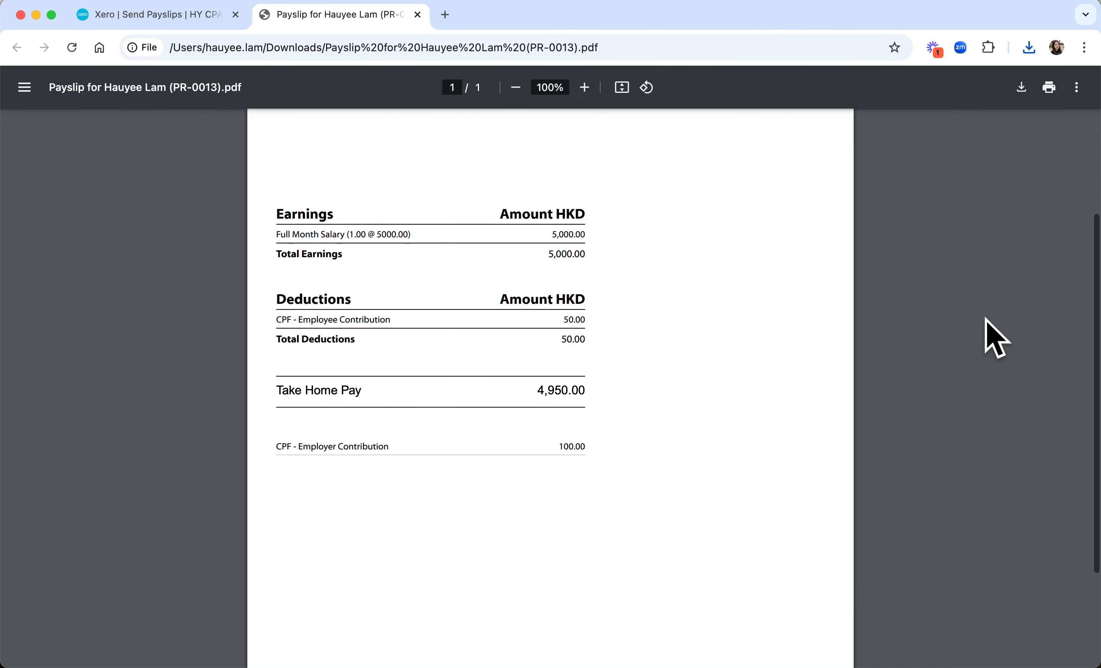
scroll(985, 320, "up", 5)
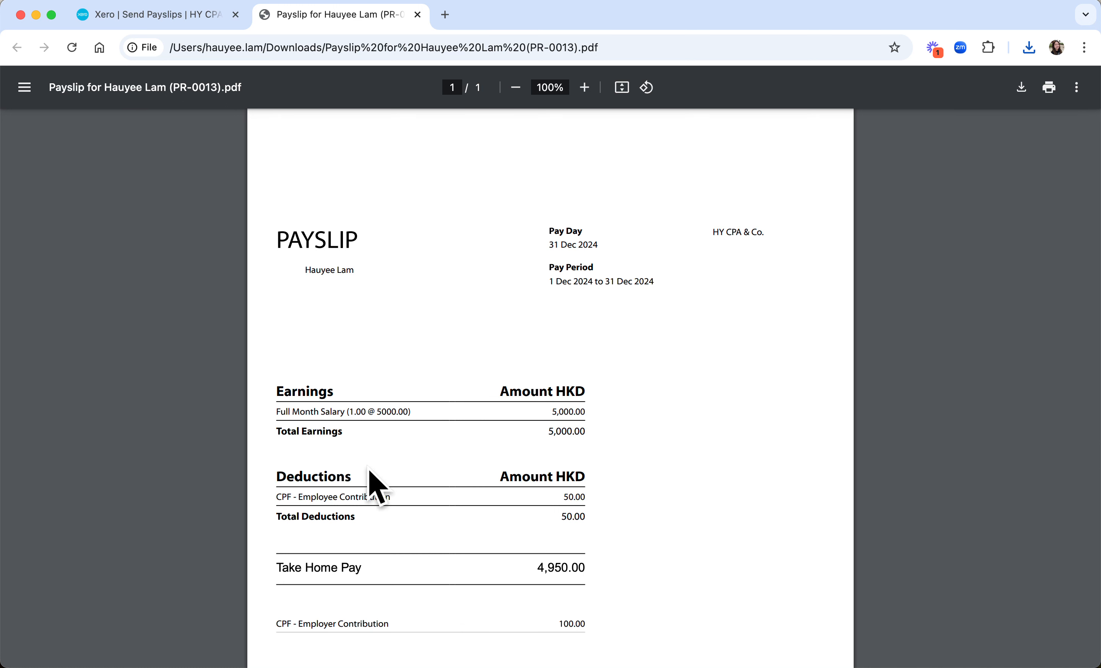
scroll(389, 412, "down", 3)
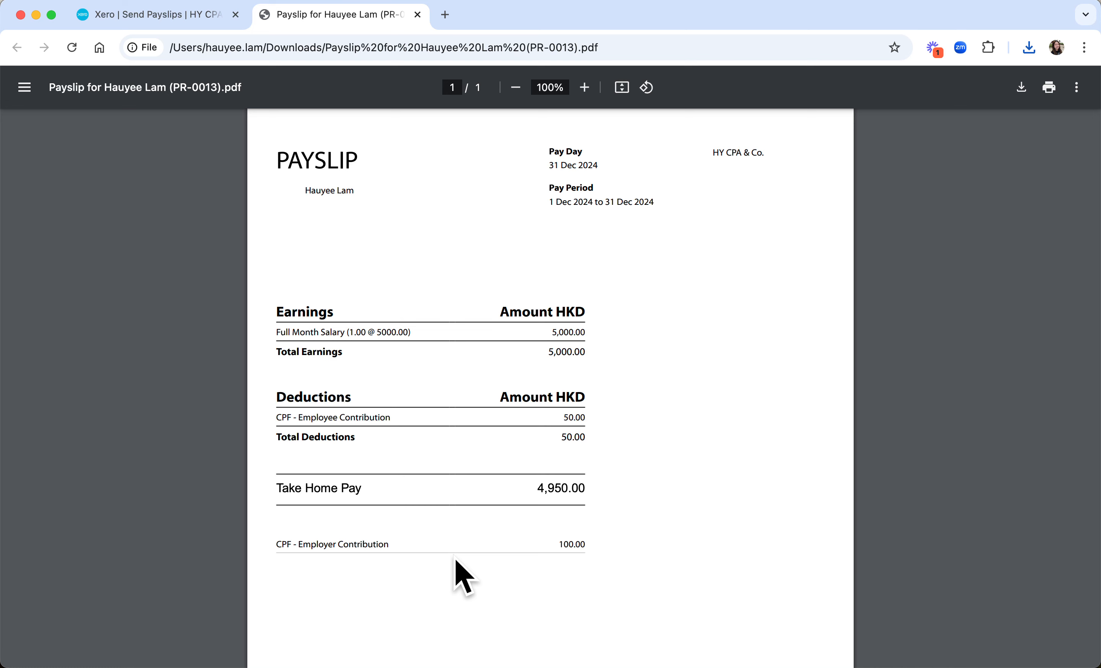
Return to the payslip sending page in Xero and open the business's bills to pay
left_click(146, 13)
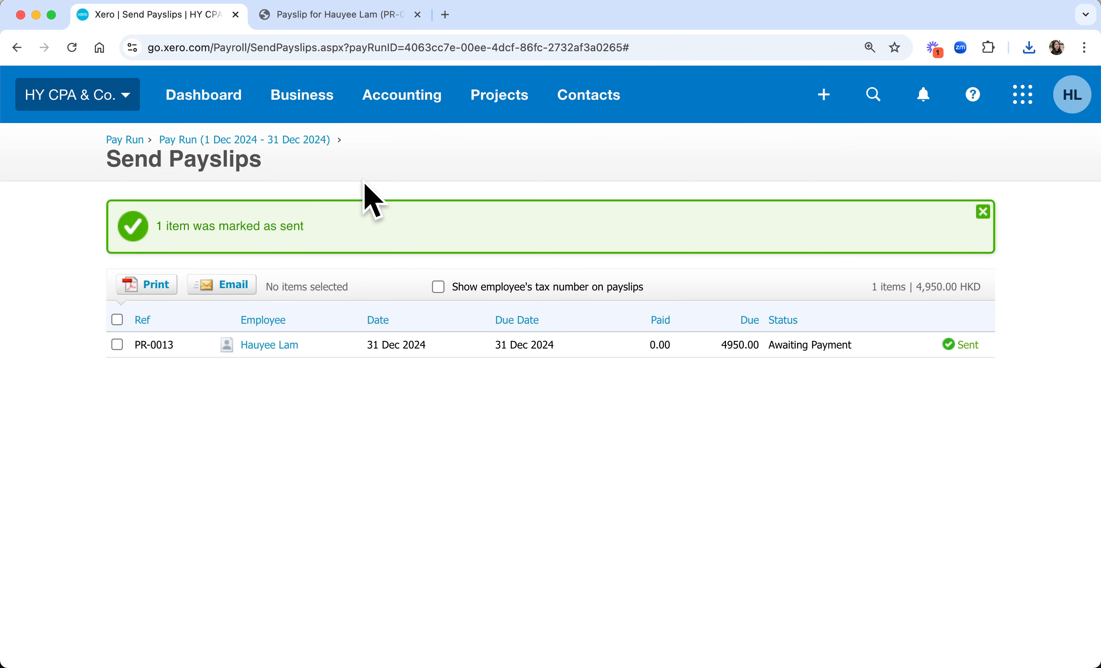
left_click(311, 103)
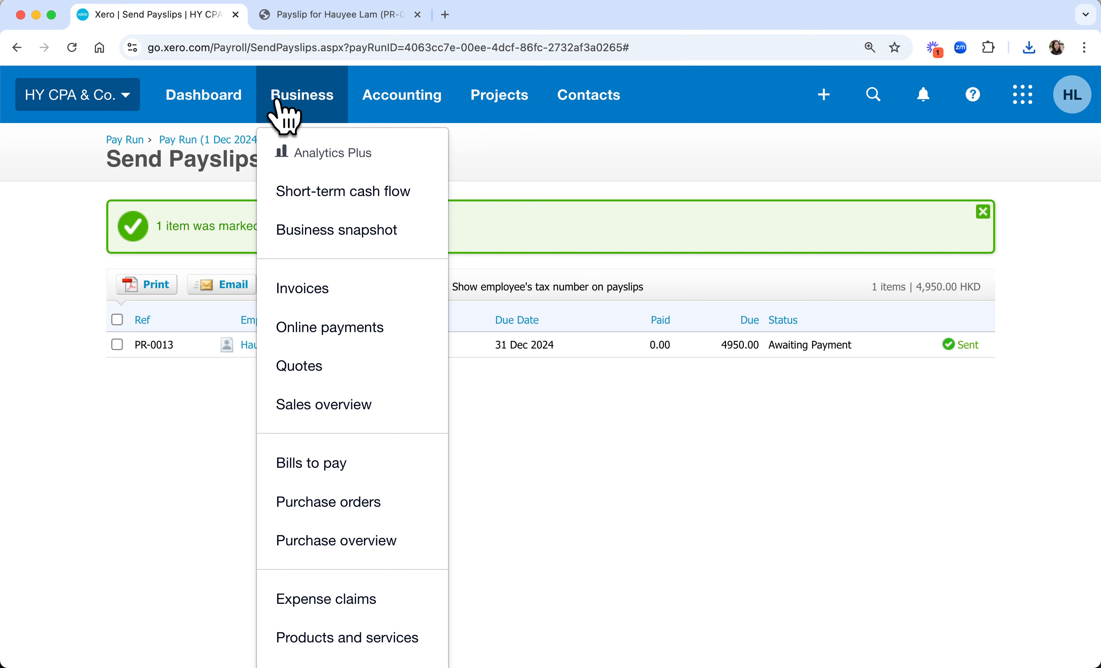
left_click(336, 466)
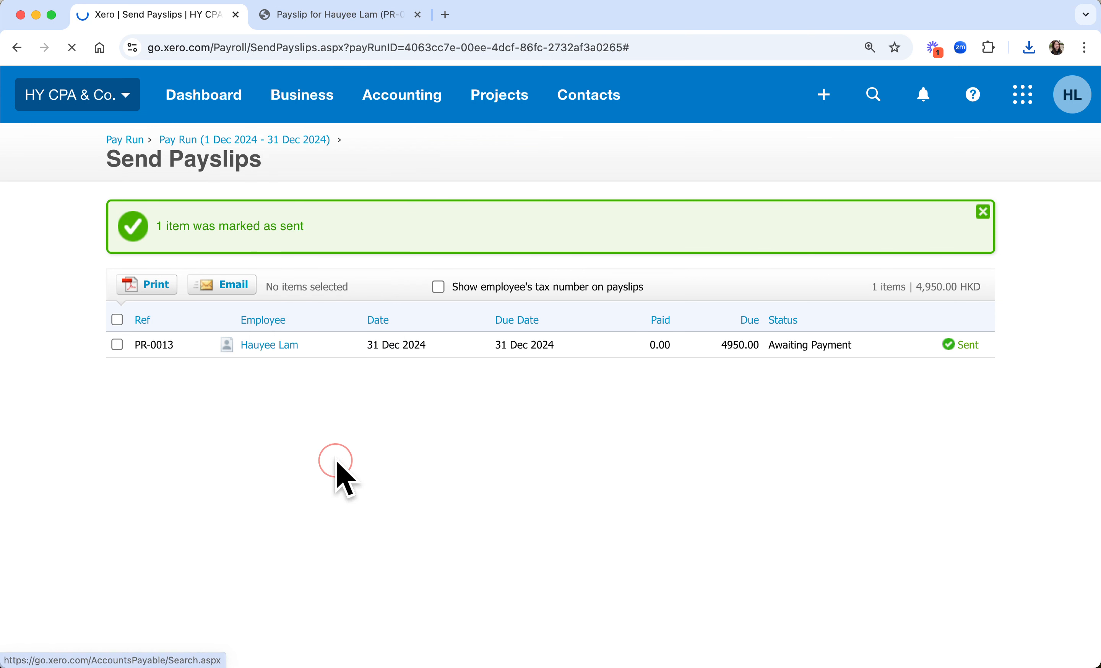